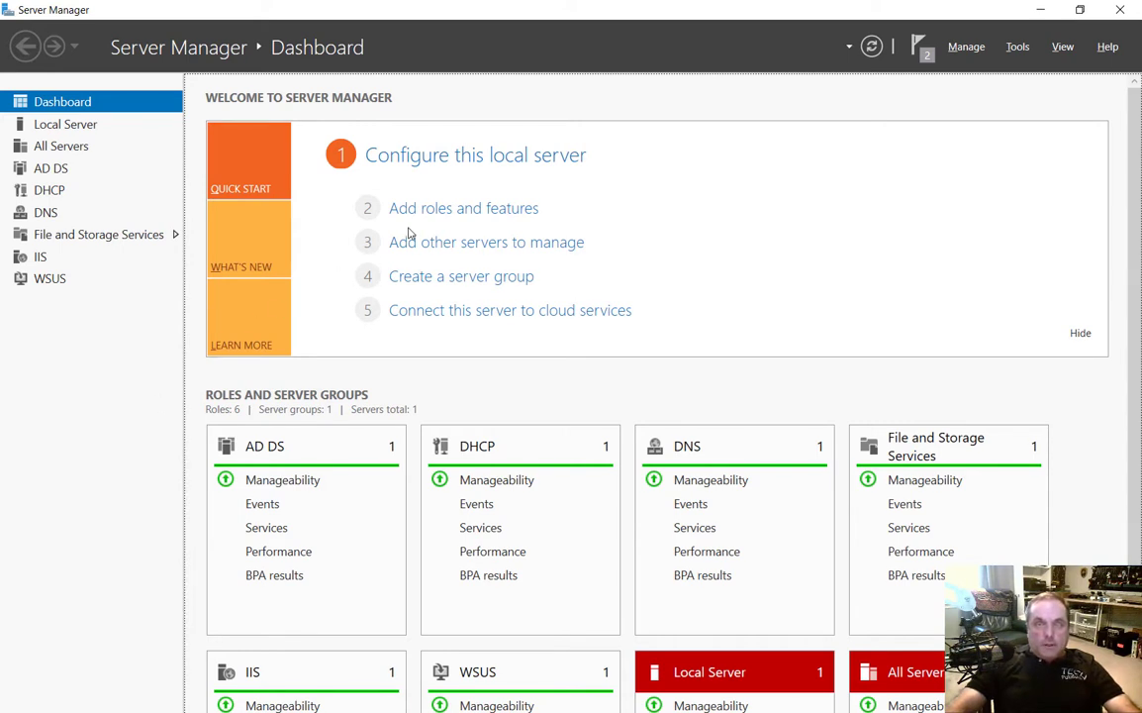
Open Server Manager's Tools menu to list the administrative tools, including DNS.
click(1016, 46)
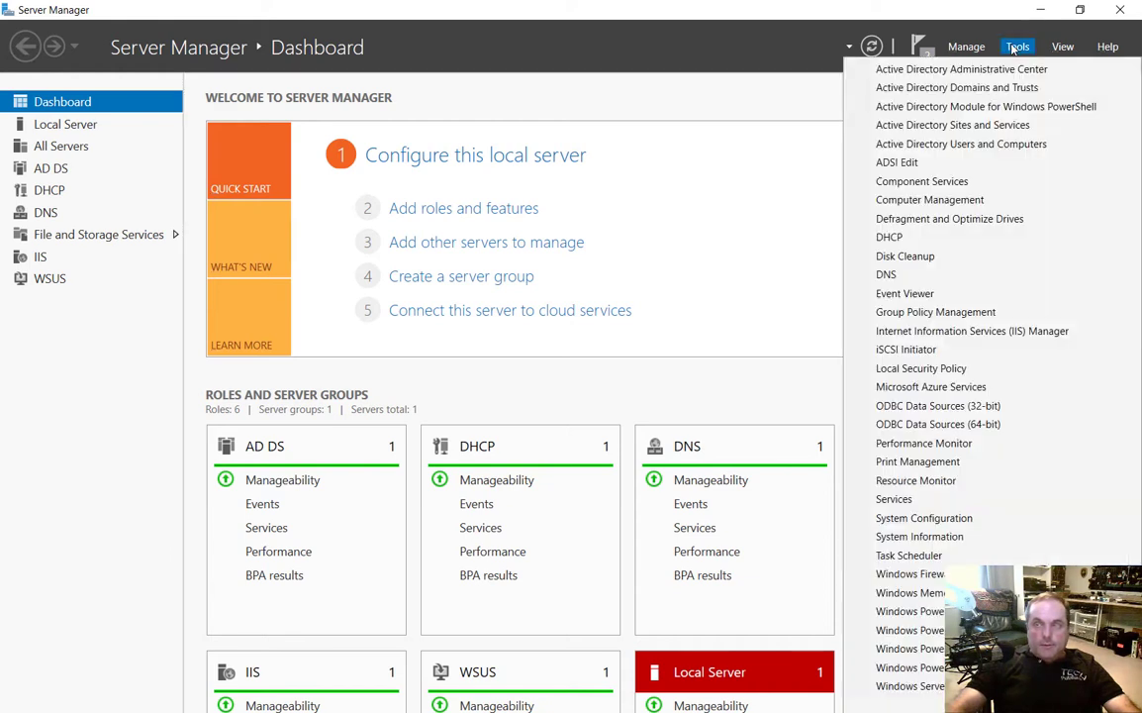
Launch DNS Manager maximized and expand Forward Lookup Zones.
click(948, 278)
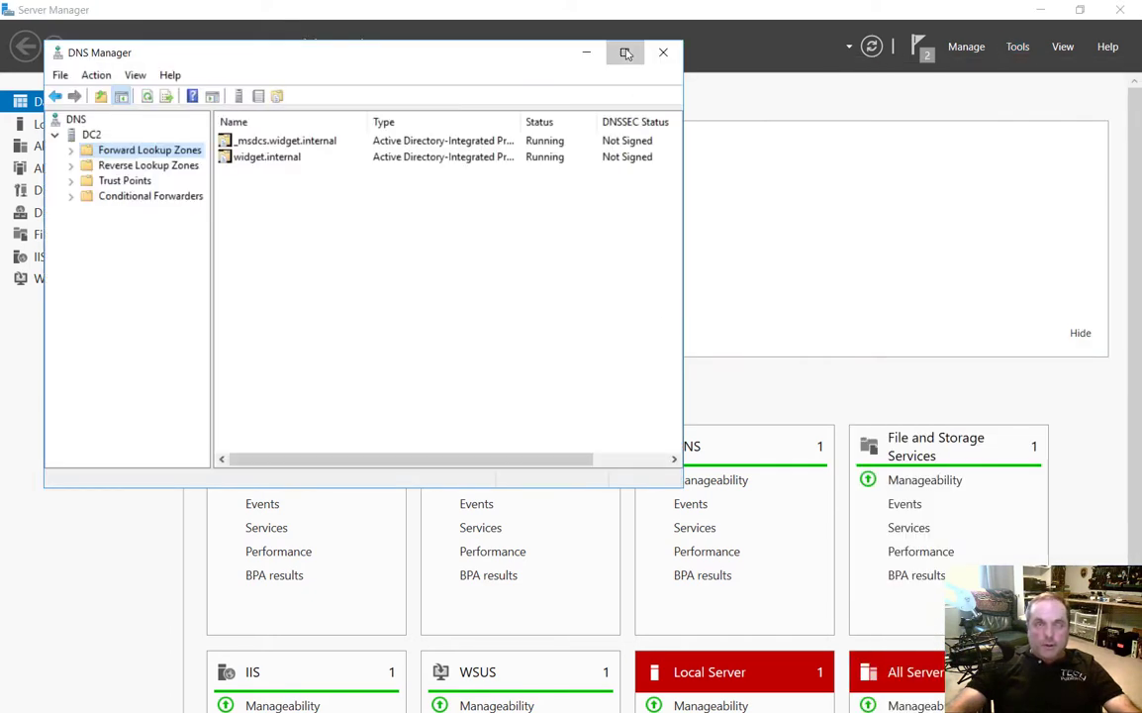
click(626, 51)
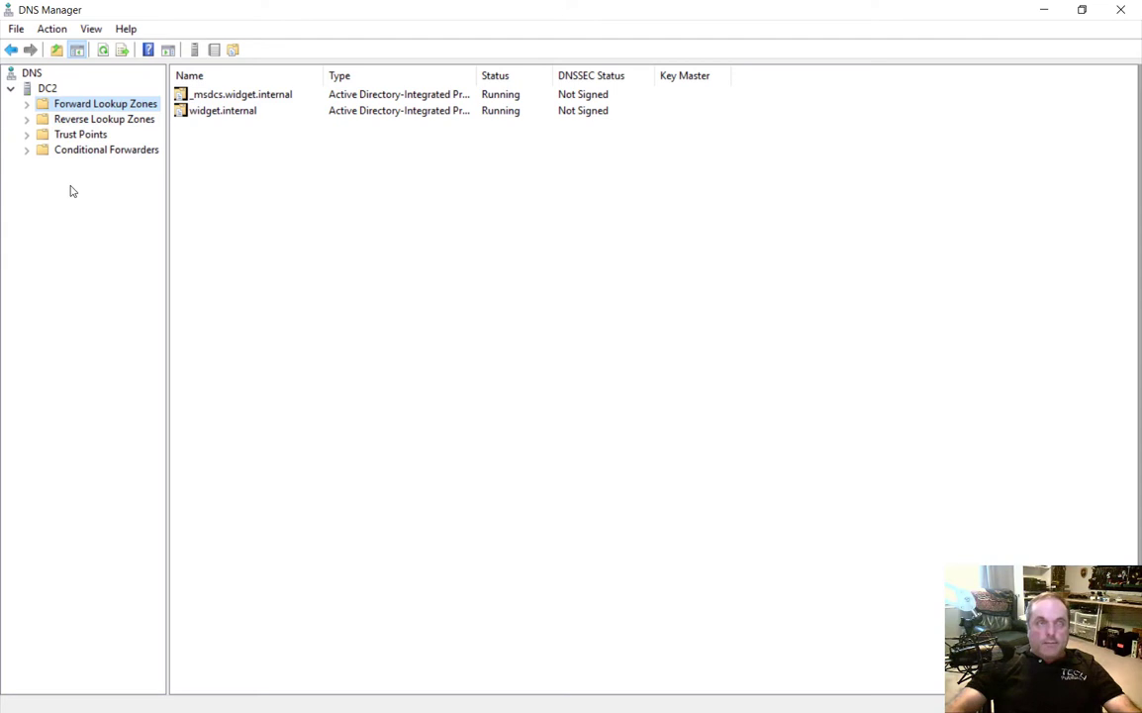
click(27, 104)
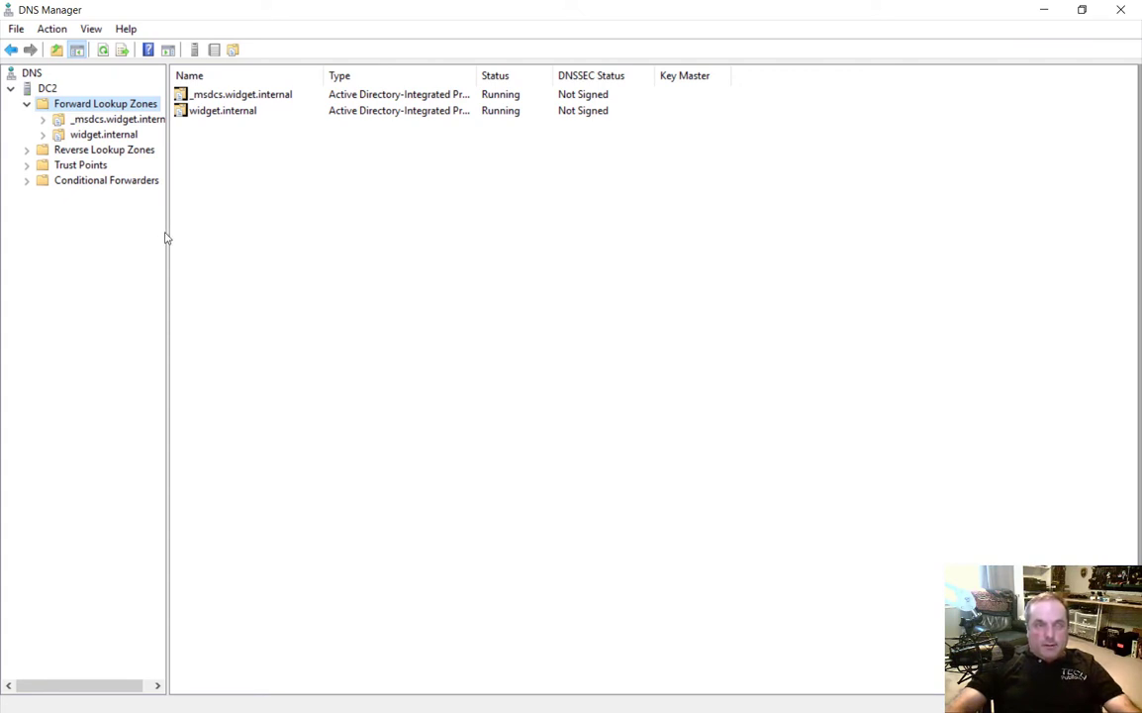
Widen the tree pane, browse _msdcs.widget.internal and widget.internal, then reselect Forward Lookup Zones.
drag(167, 240, 263, 244)
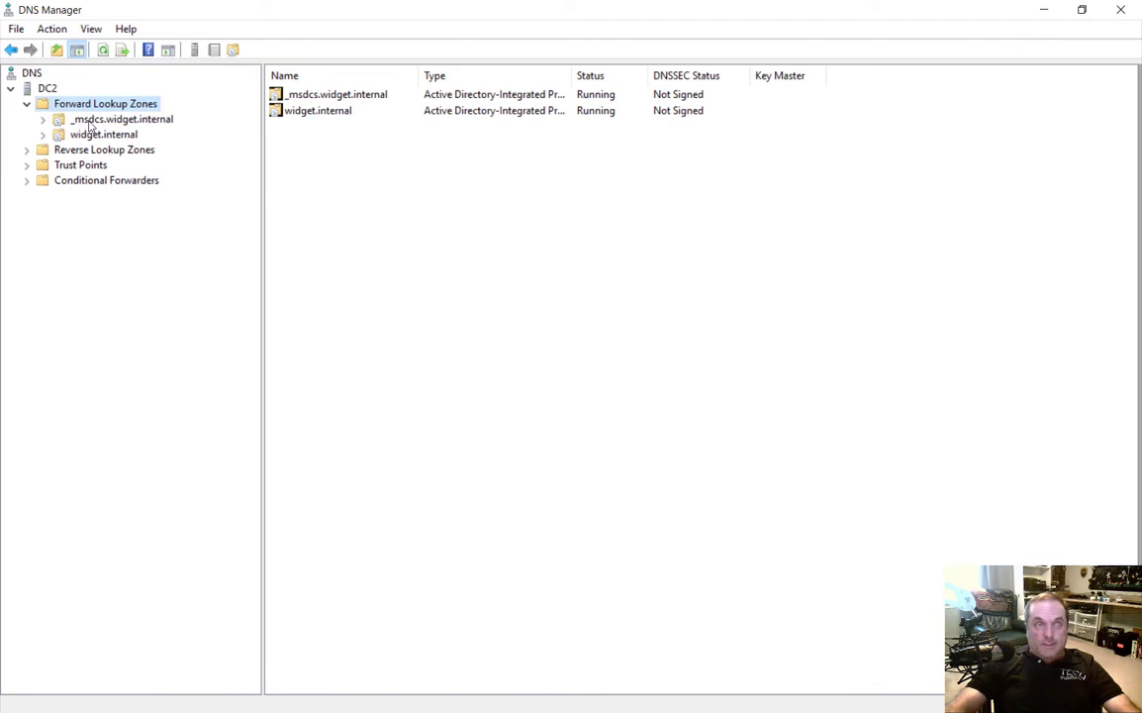
click(161, 120)
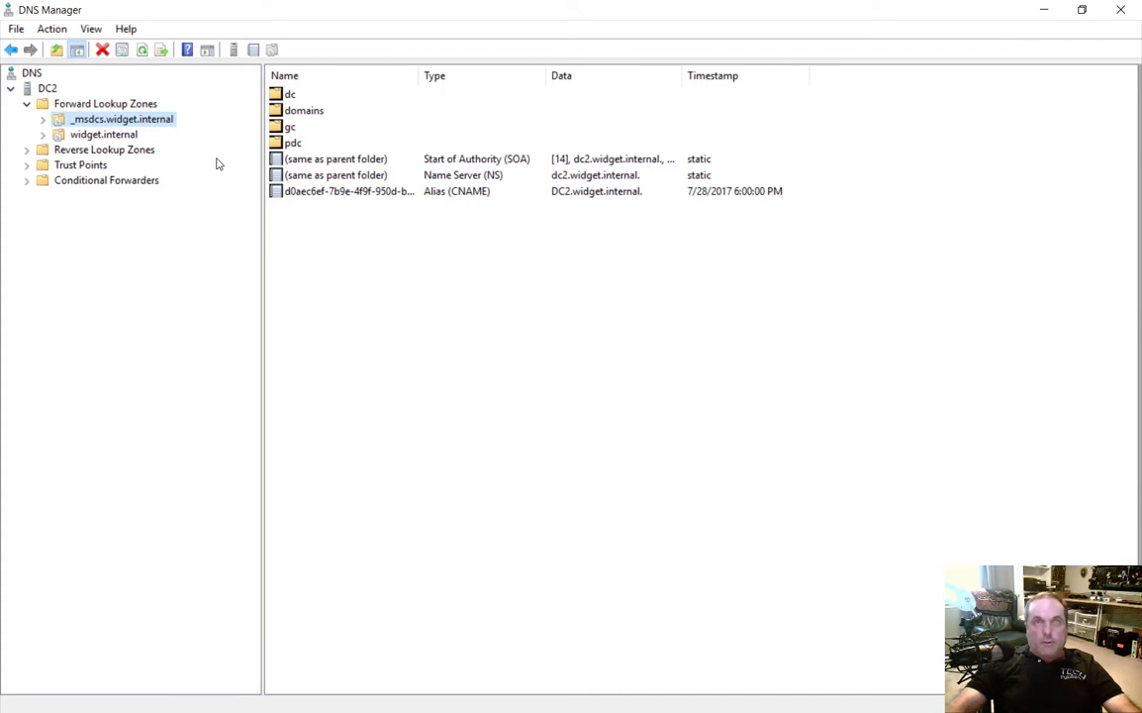
click(106, 134)
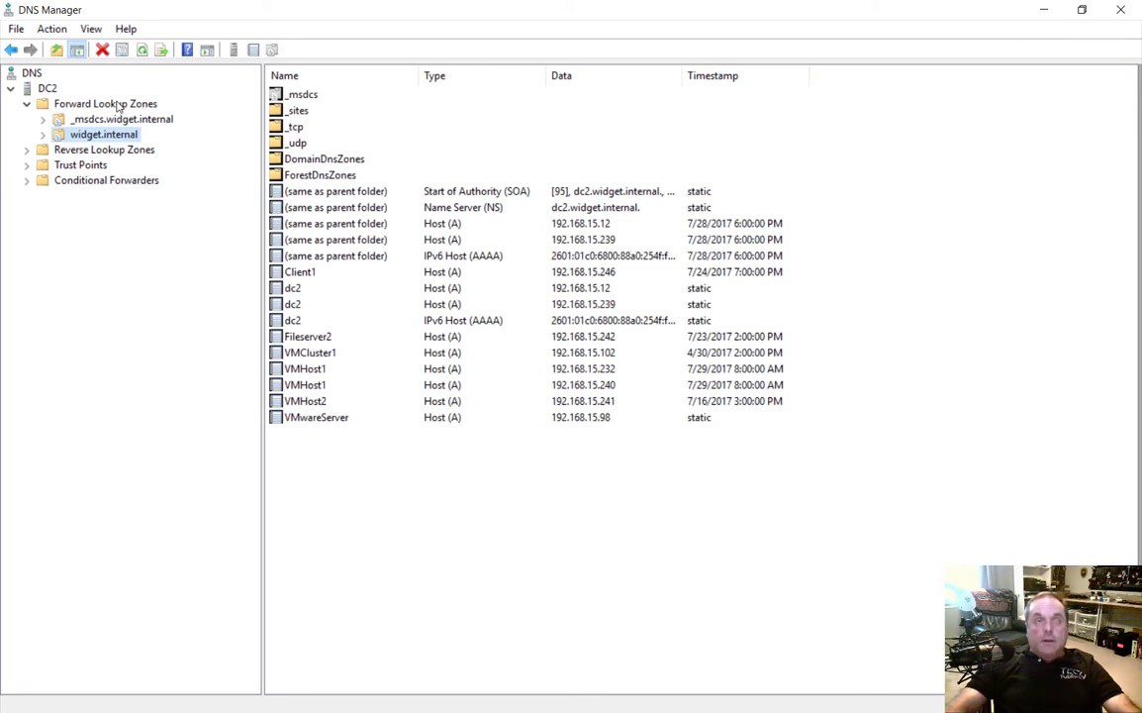
click(118, 105)
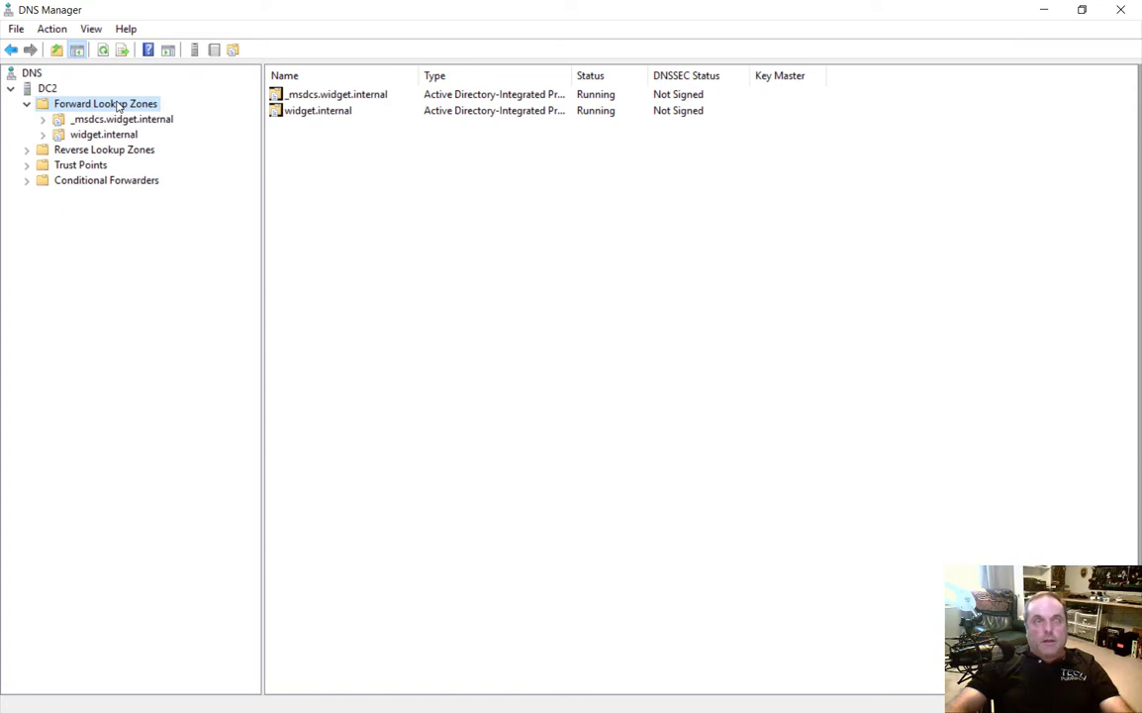
Start a New Zone Wizard as a primary zone with Store in Active Directory kept checked.
right_click(118, 105)
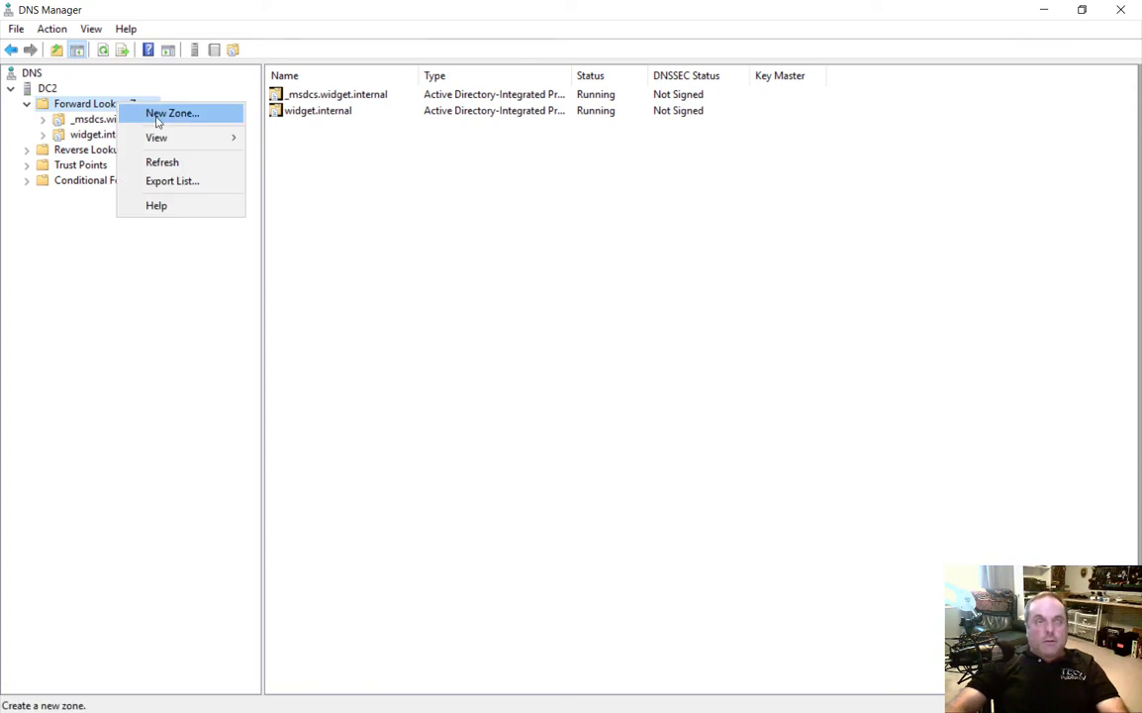
click(158, 119)
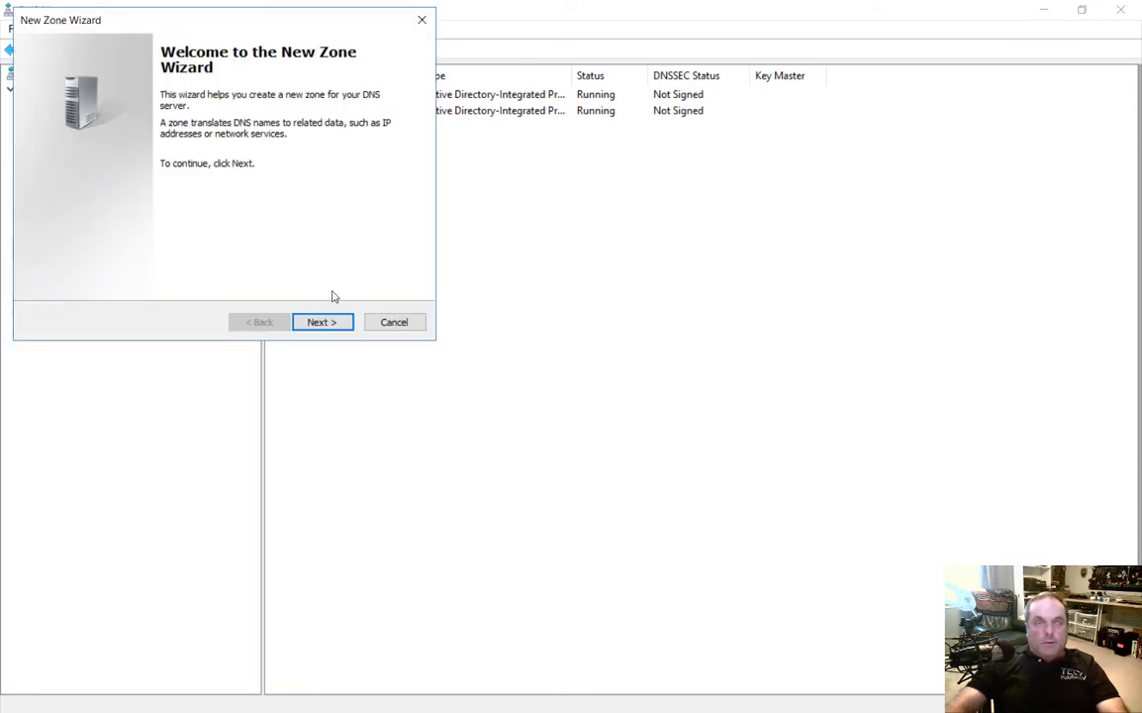
click(333, 322)
drag(250, 22, 505, 130)
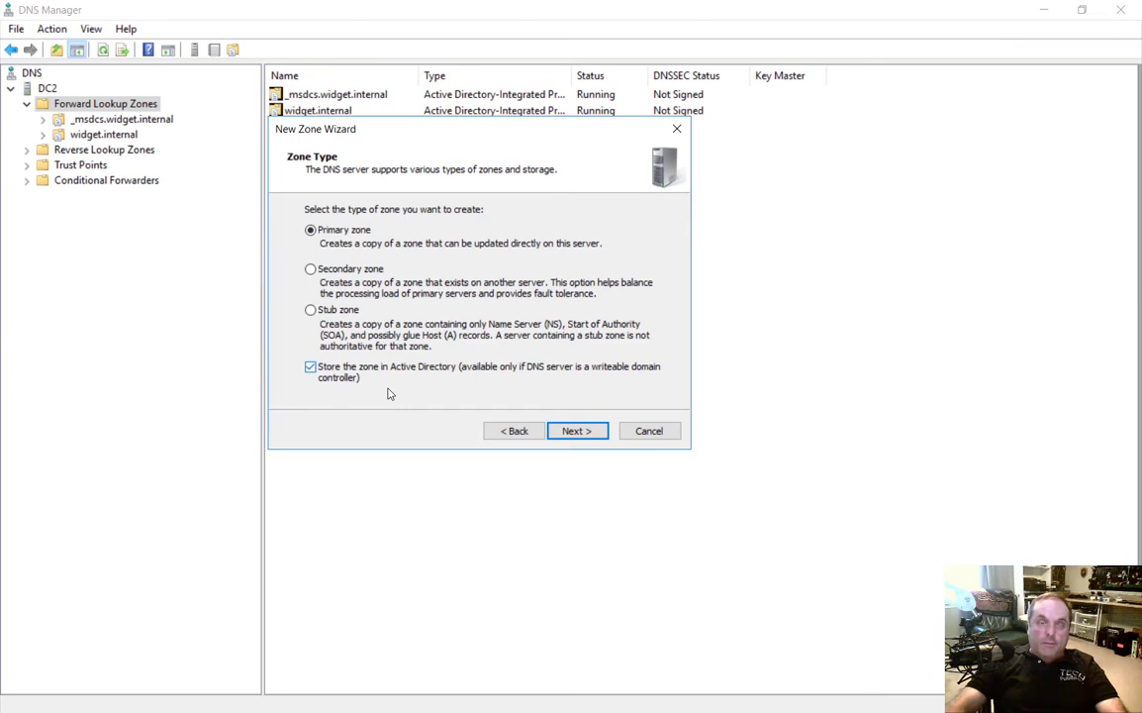
click(309, 367)
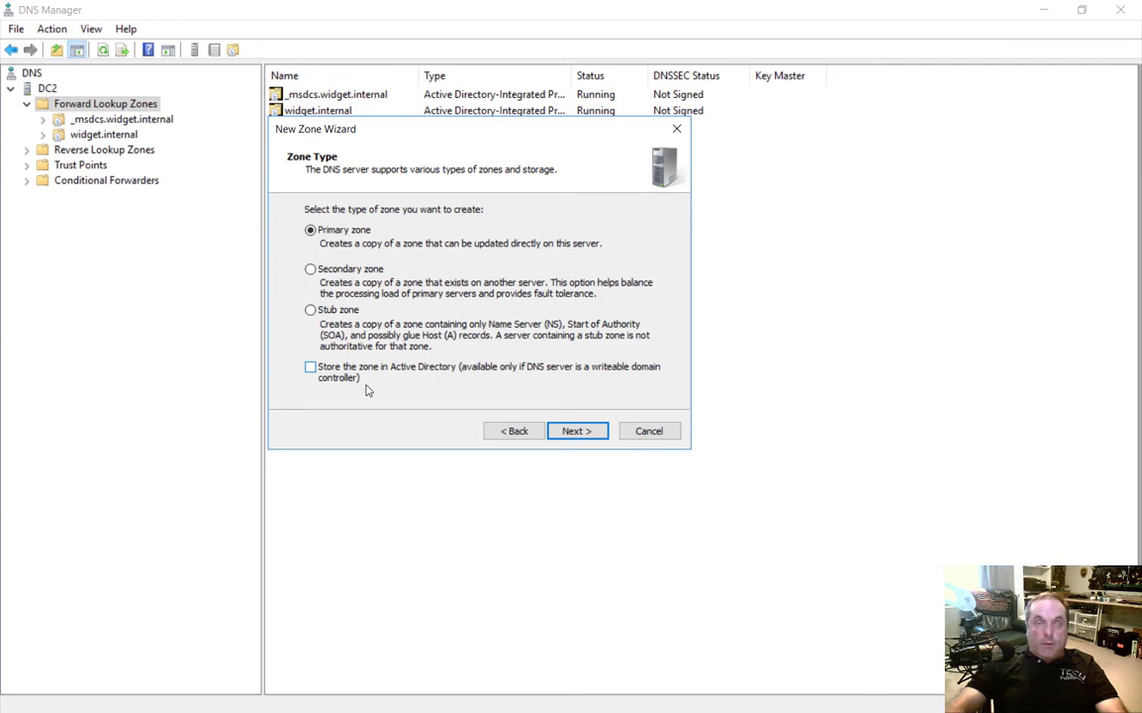
click(309, 368)
click(578, 431)
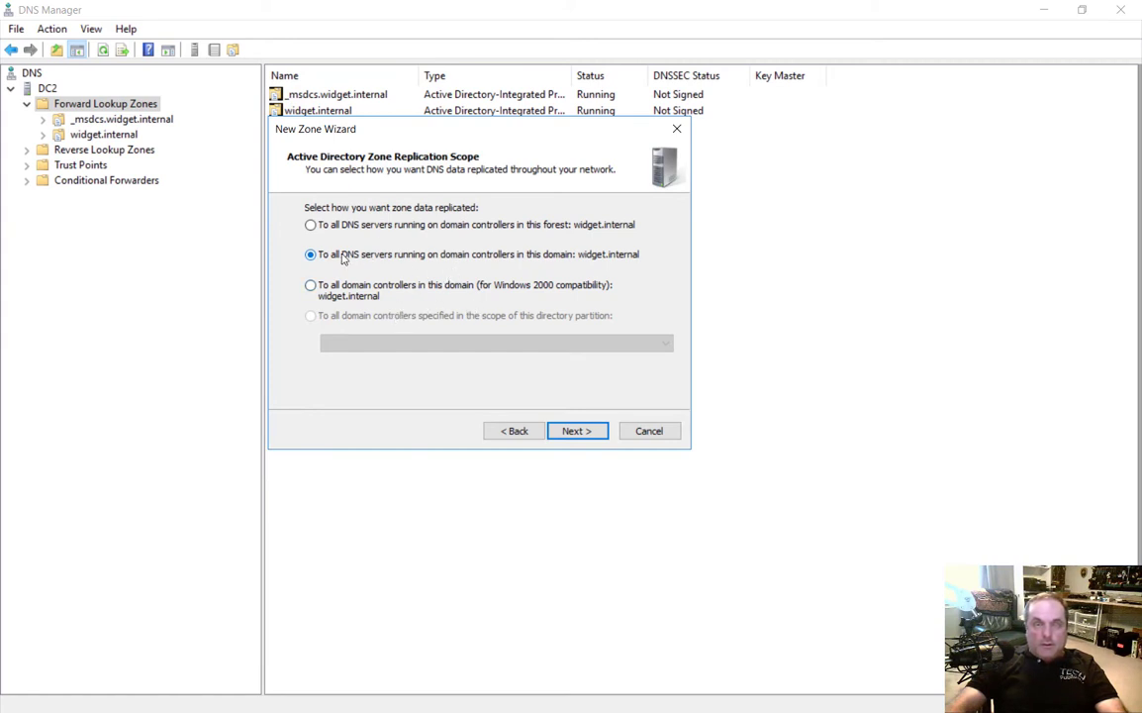
Keep domain-wide replication, name the zone test.internal, and allow only secure dynamic updates.
click(569, 435)
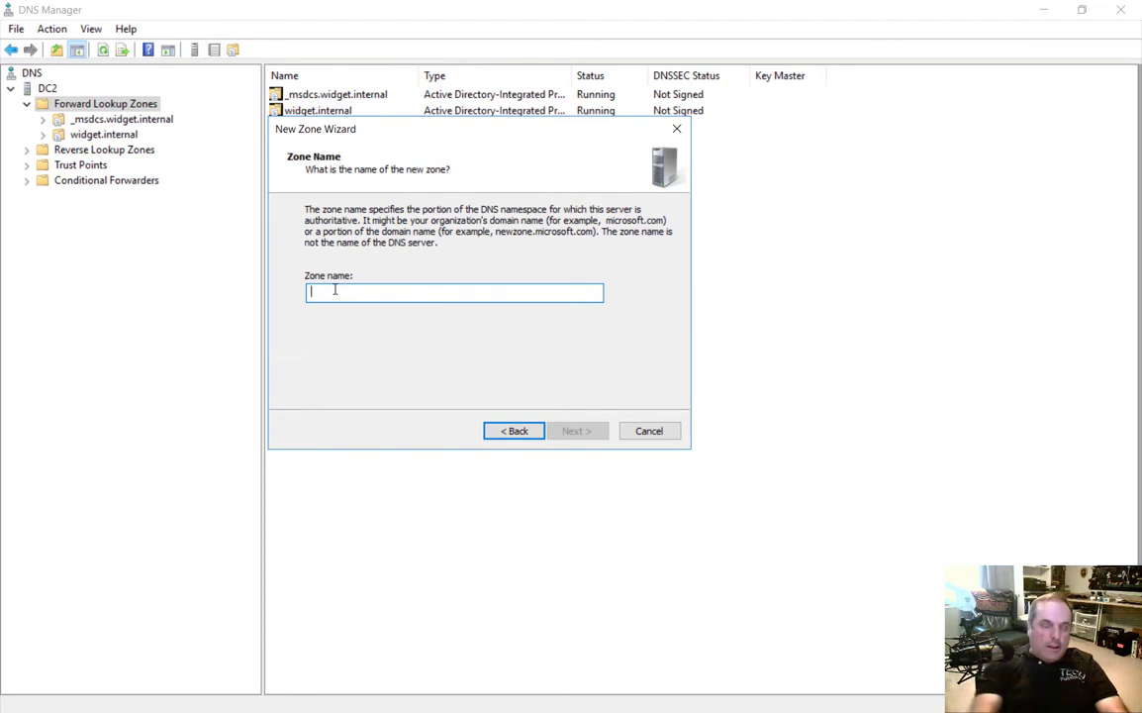
text(test.)
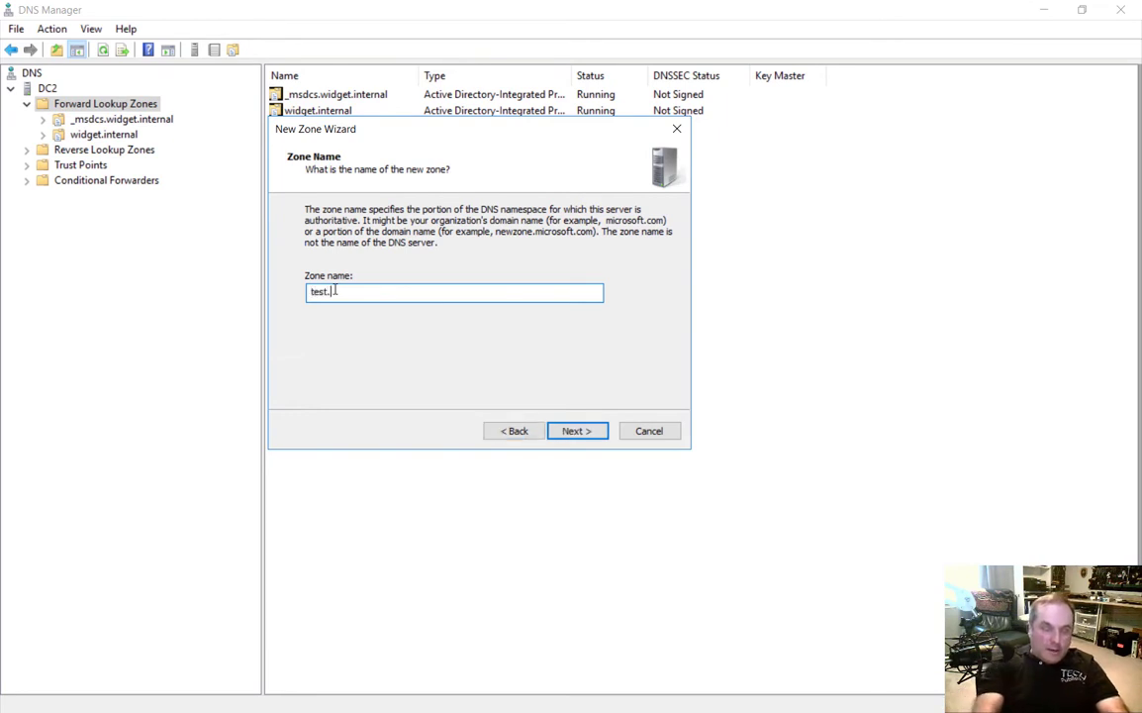
text(internal)
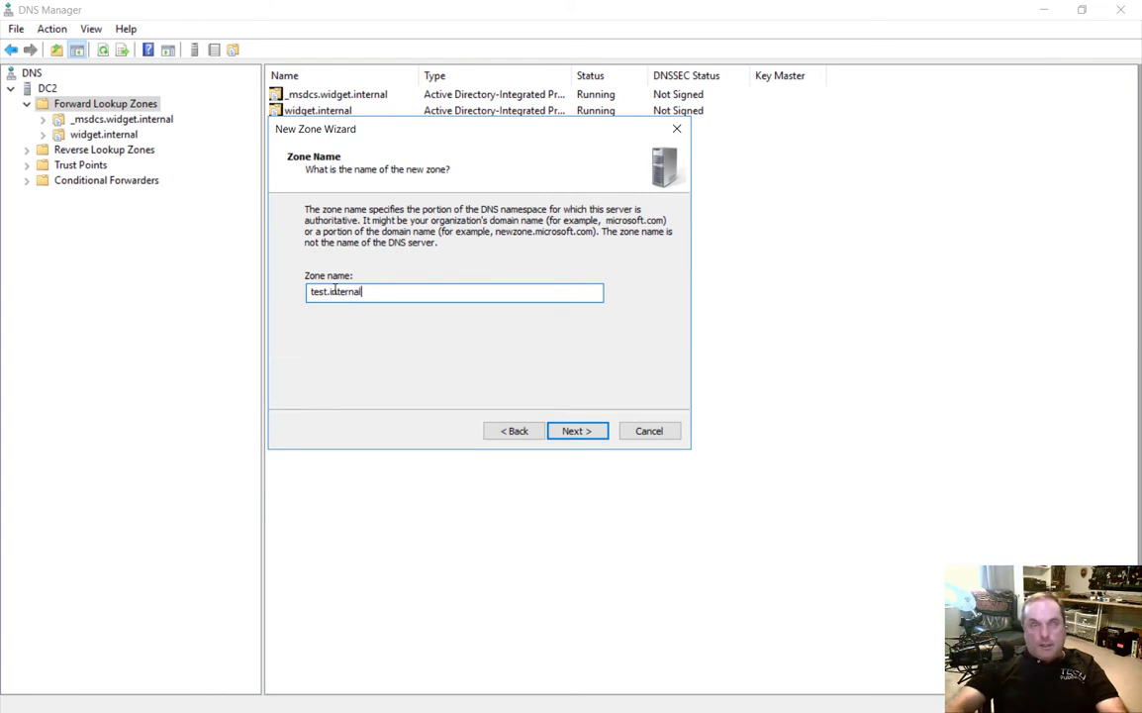
click(594, 434)
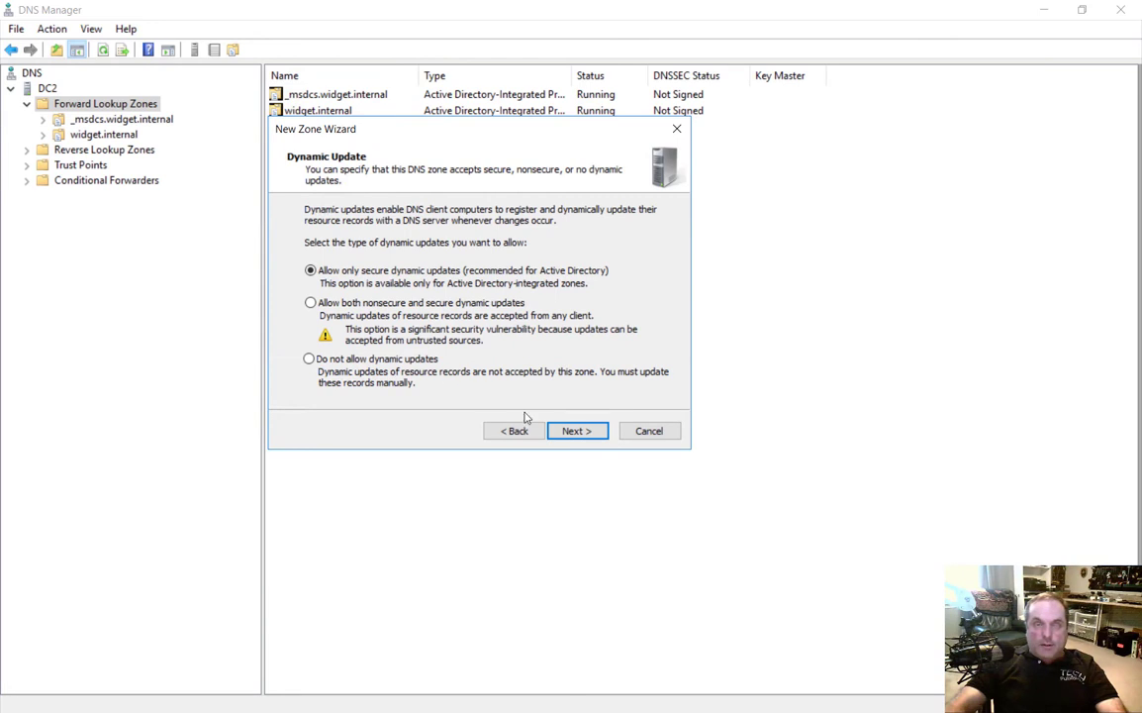
click(586, 435)
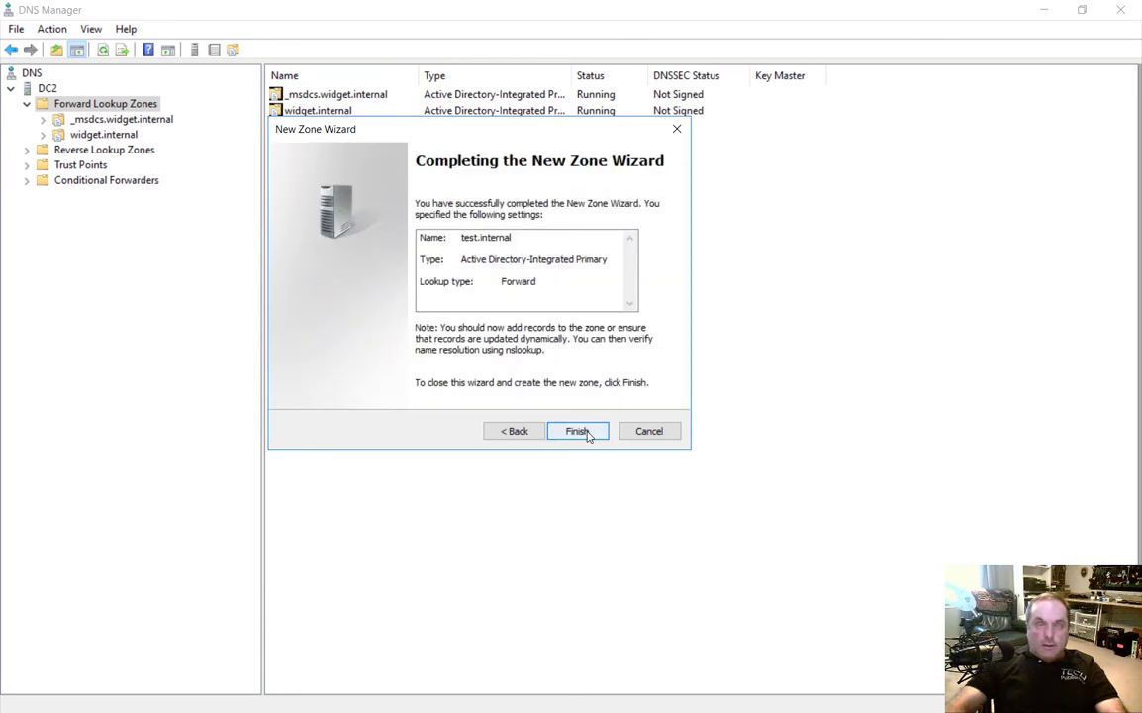
Finish the wizard and open test.internal to view its default SOA and NS records.
click(588, 435)
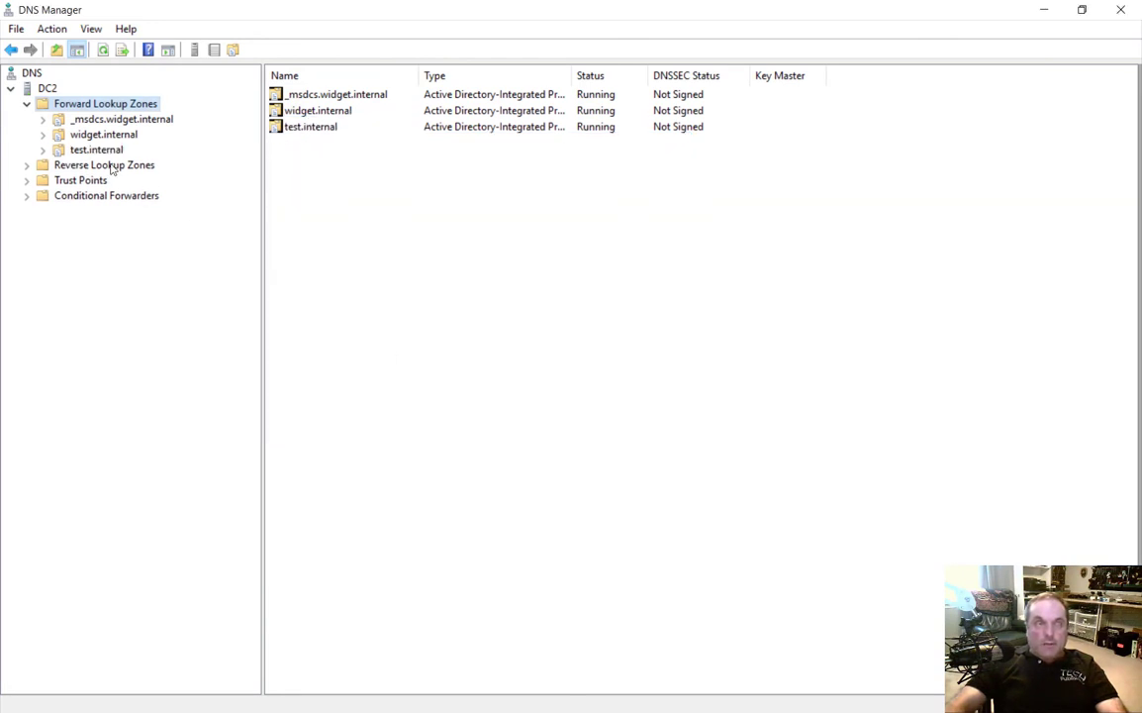
click(106, 164)
click(105, 151)
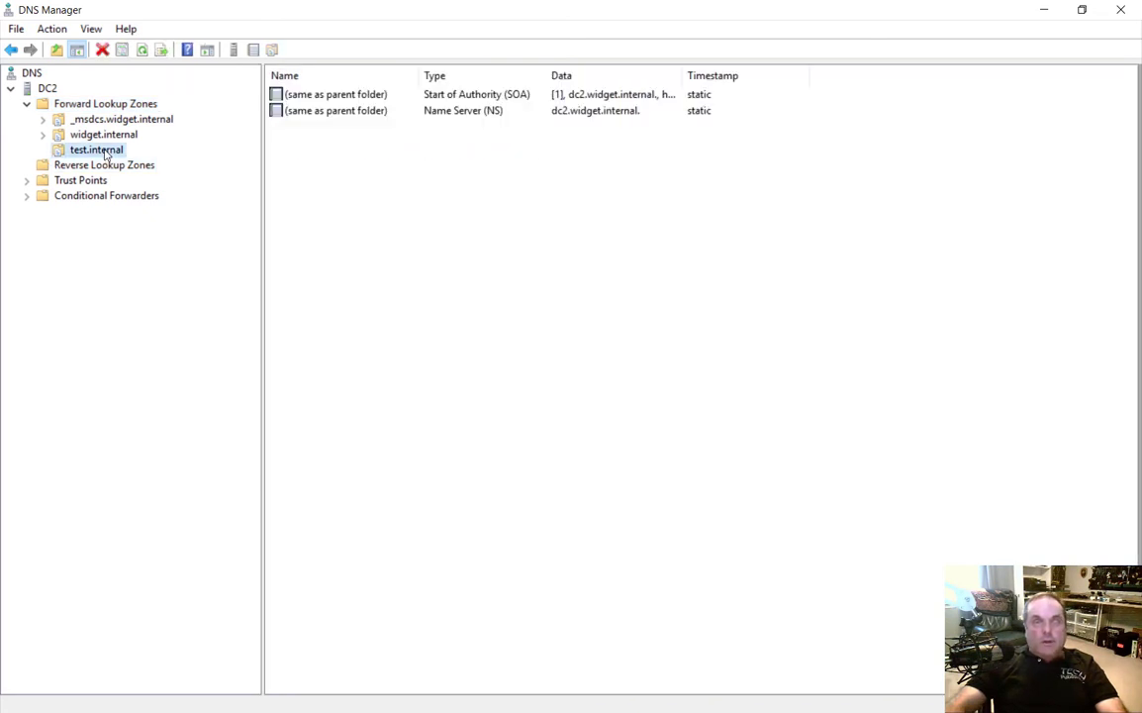
click(345, 112)
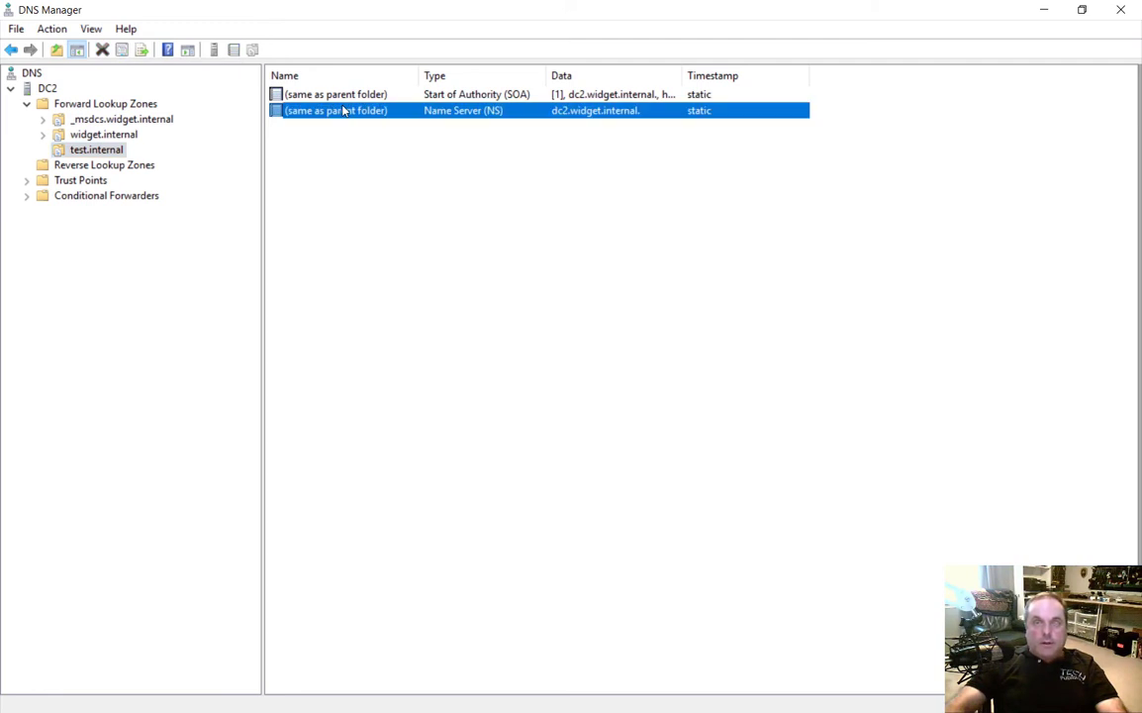
click(548, 144)
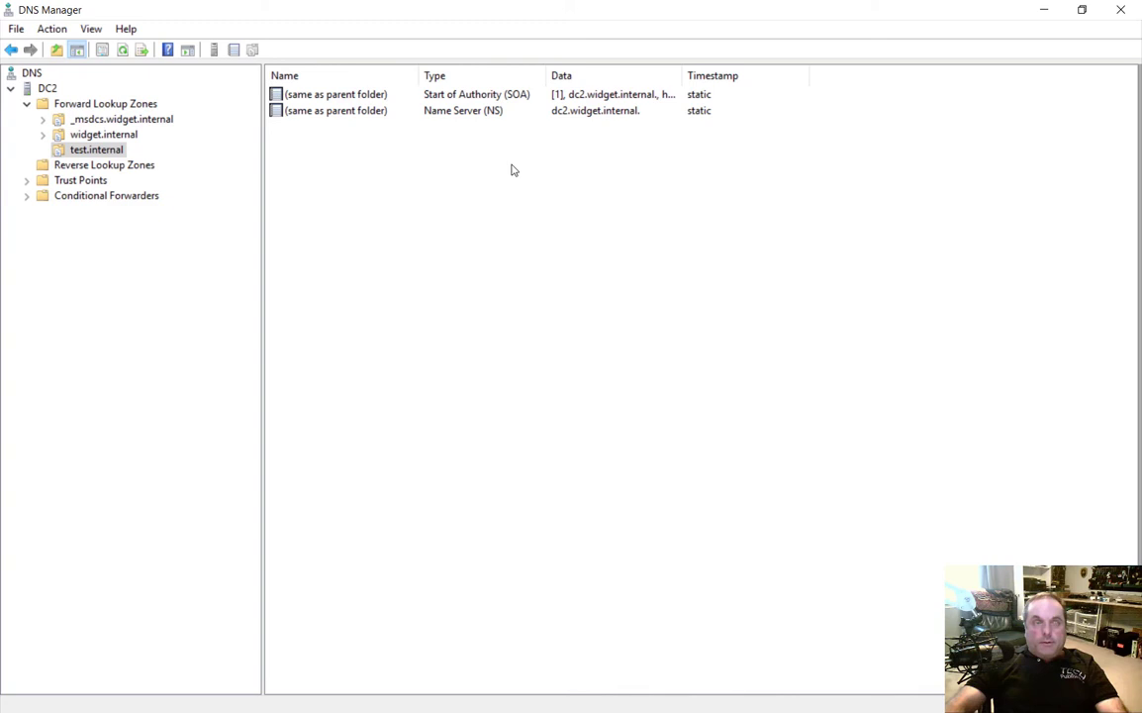
Start a new host in test.internal named PC1 with IP address 192.168.15.222.
right_click(315, 175)
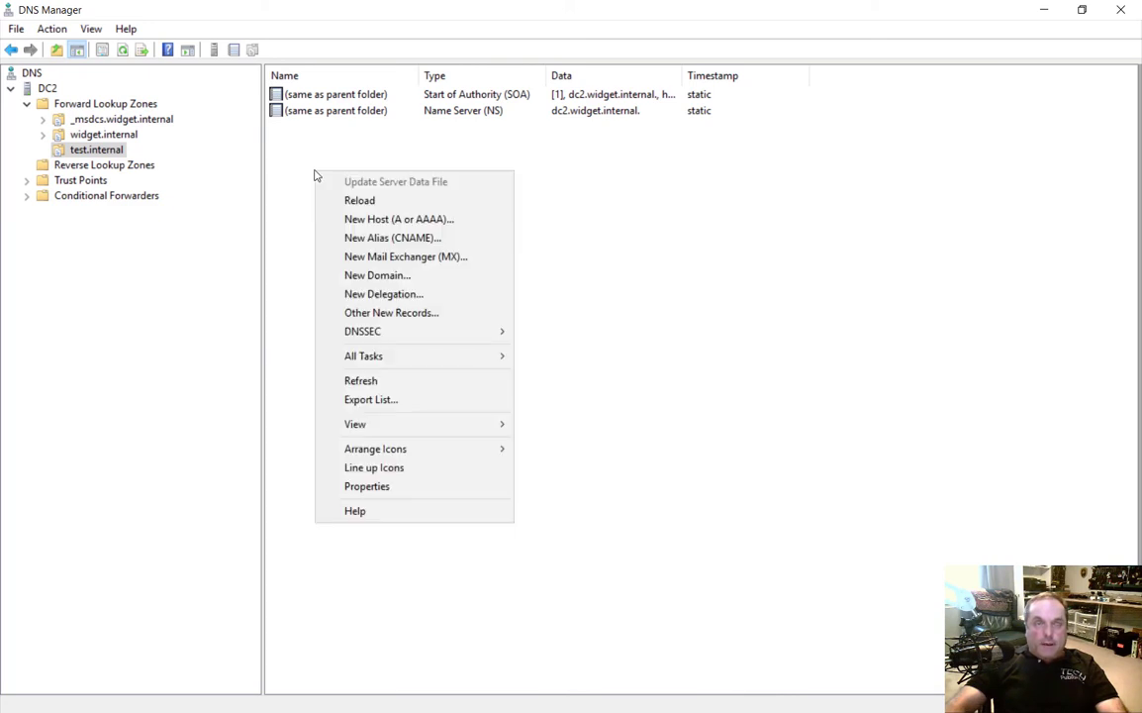
click(346, 221)
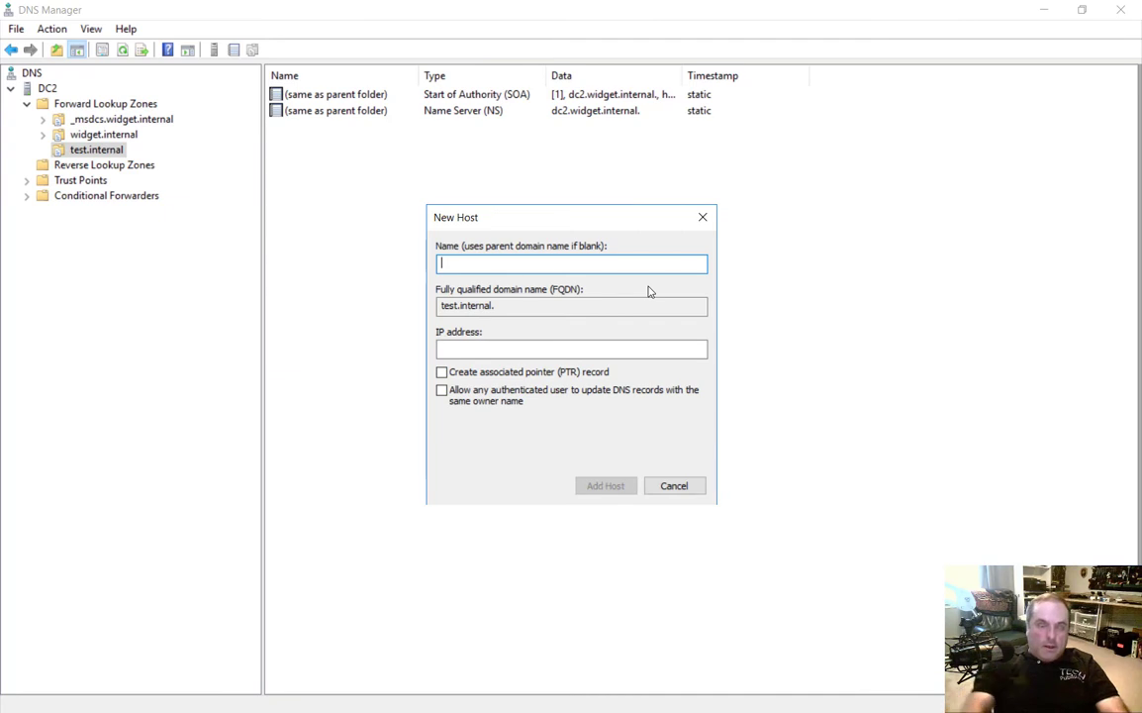
text(PC)
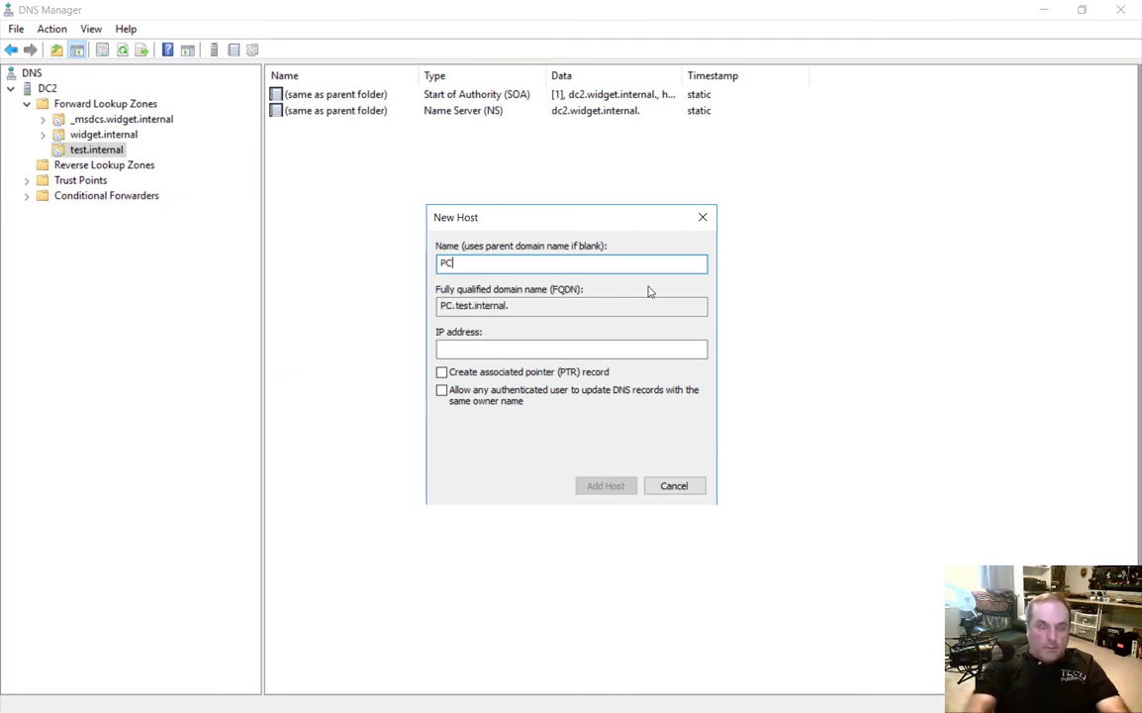
text(1)
click(588, 351)
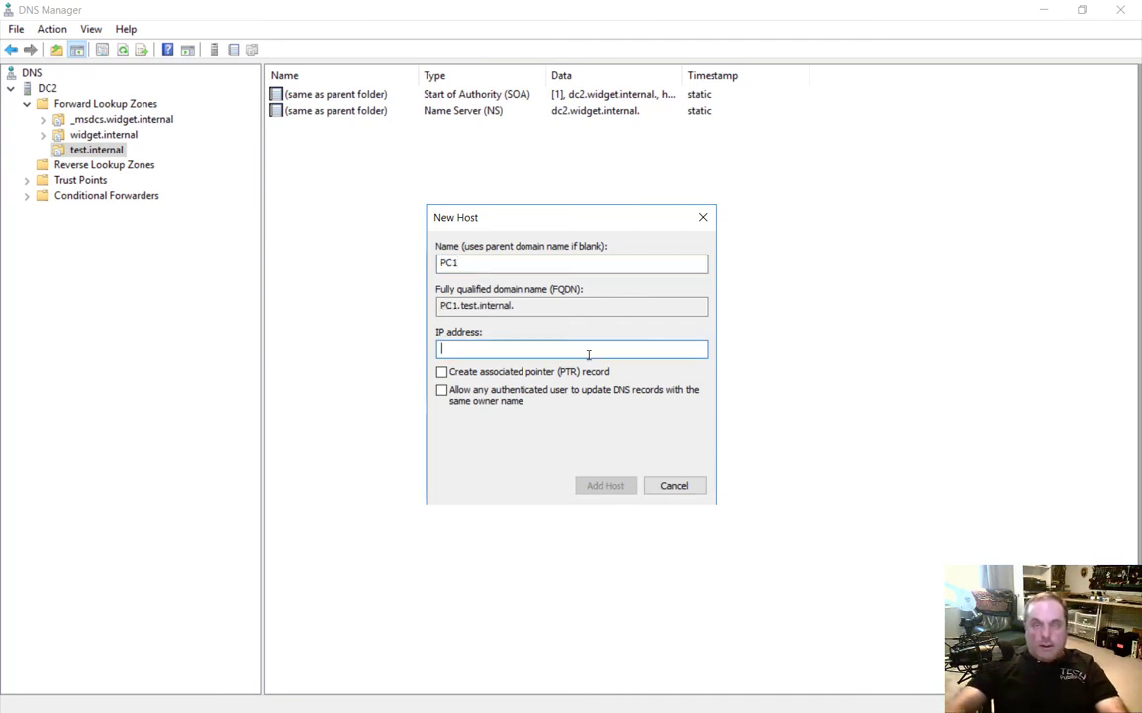
text(192.168)
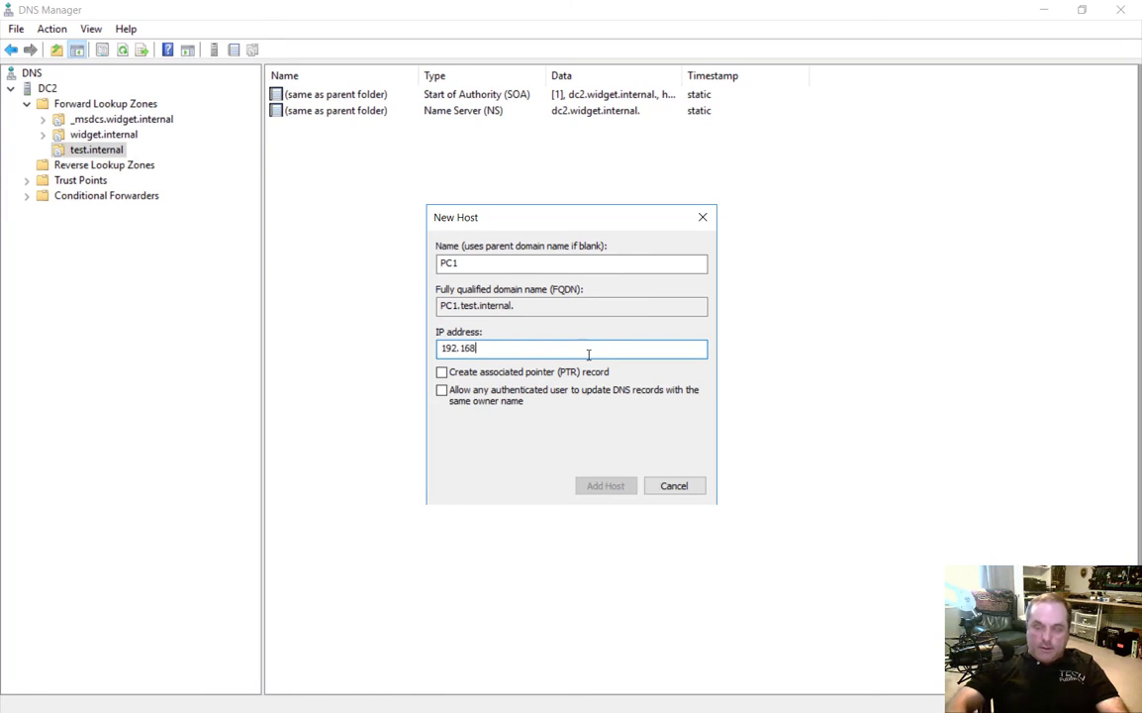
text(.15.222)
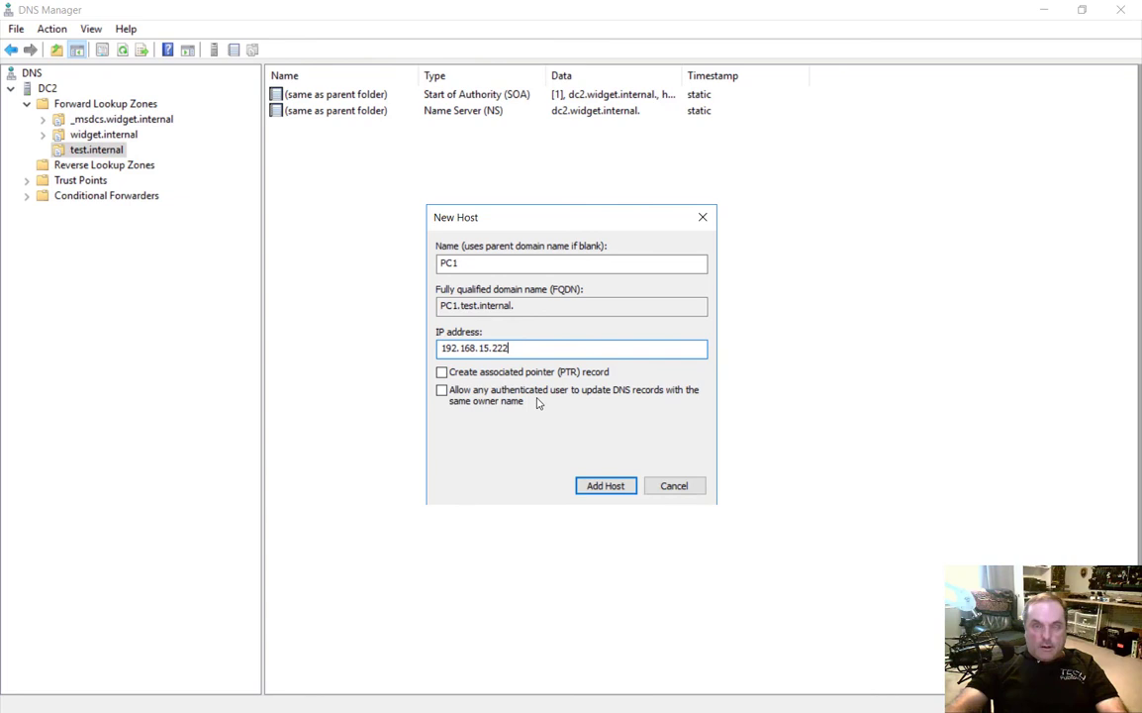
Recheck the PC1 name and address, and leave the associated PTR record option unchecked.
click(498, 374)
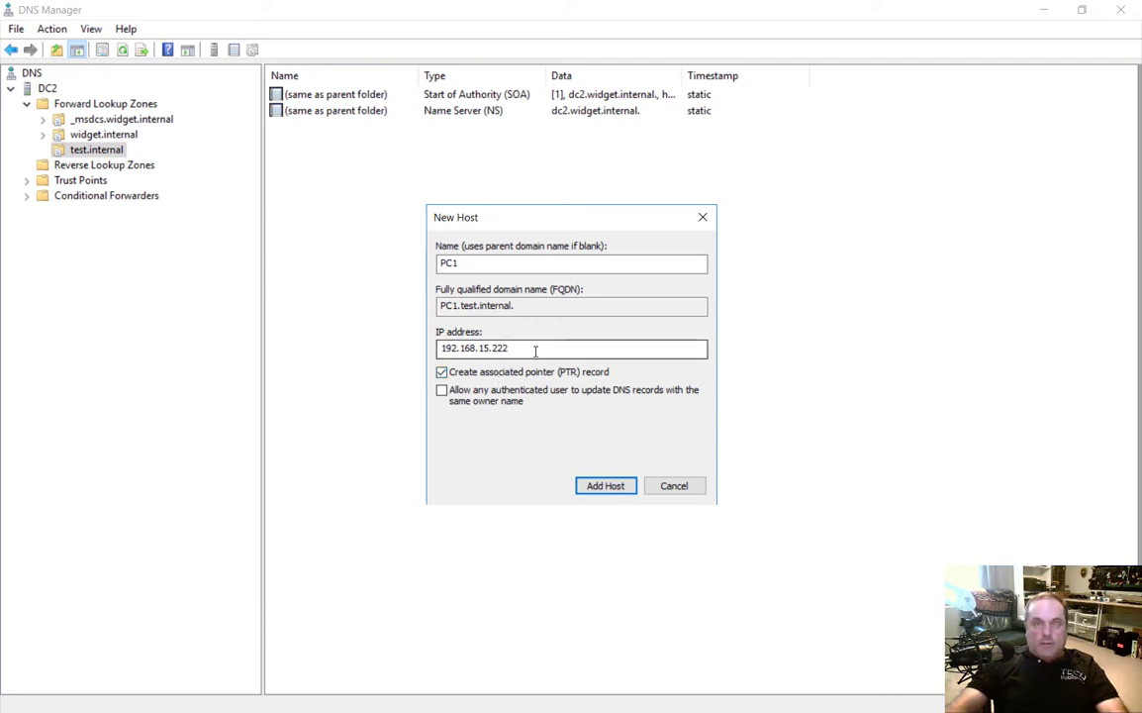
key(shift+Left)
key(shift+Left)
key(shift+Left)
key(shift+Left)
key(shift+Left)
key(shift+Left)
key(shift+Left)
key(shift+Left)
key(shift+Left)
key(shift+Left)
key(shift+Left)
key(shift+Left)
key(shift+Left)
key(shift+Left)
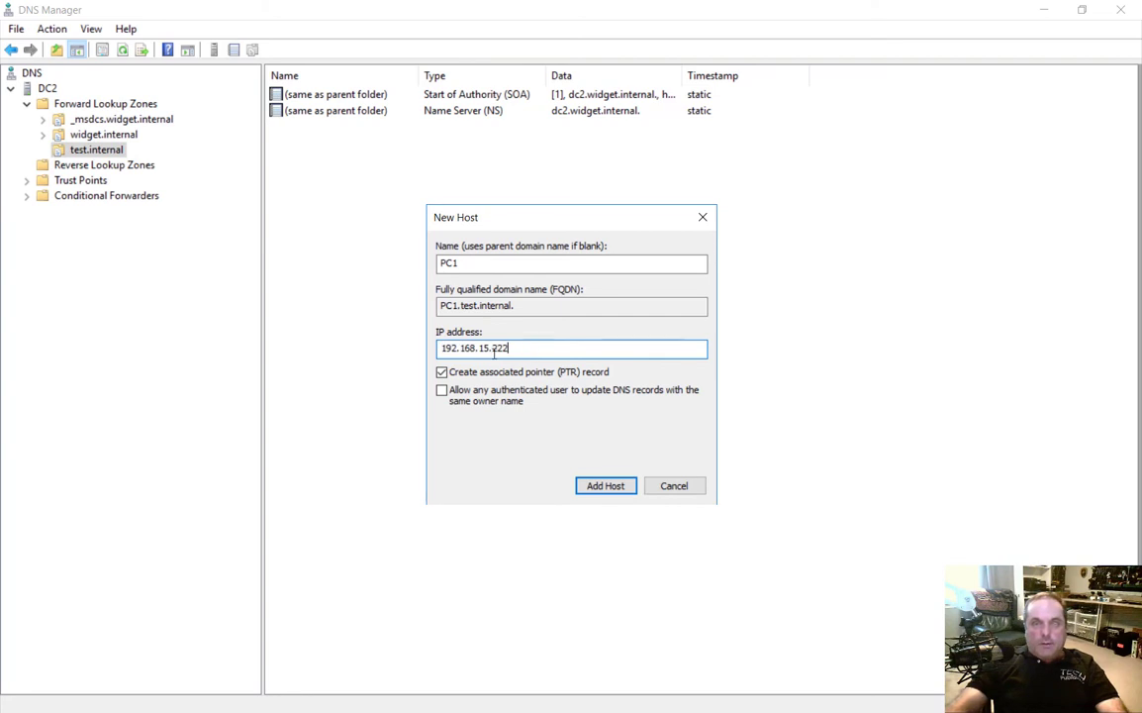
click(556, 351)
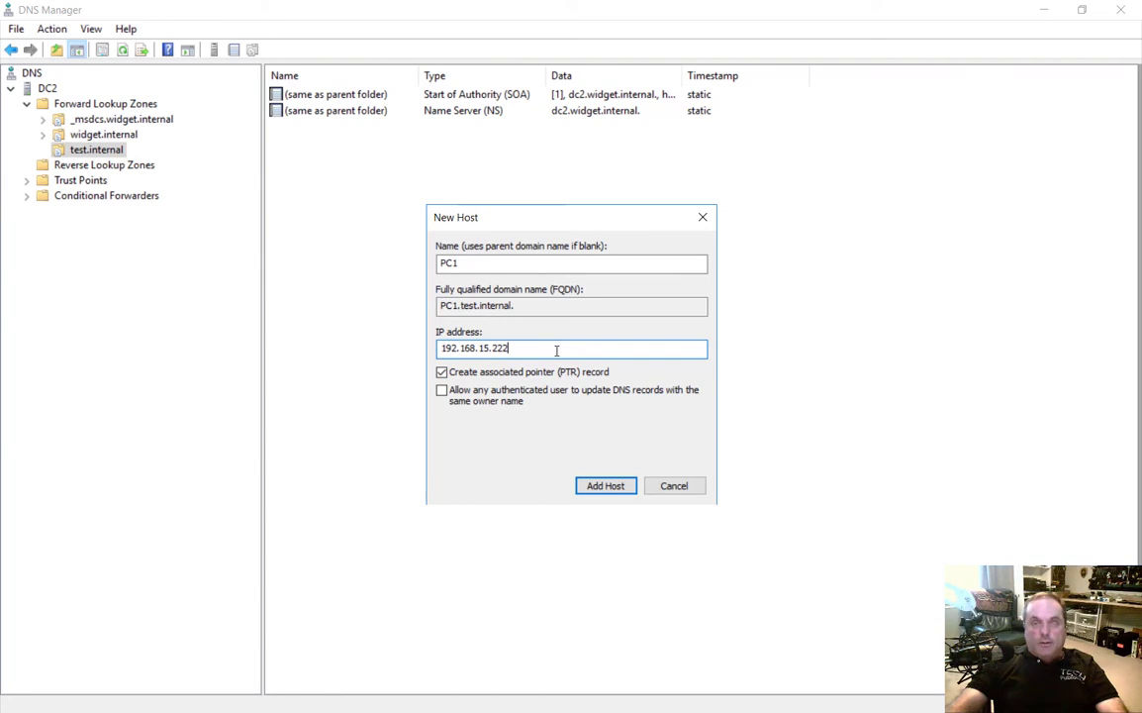
double_click(518, 261)
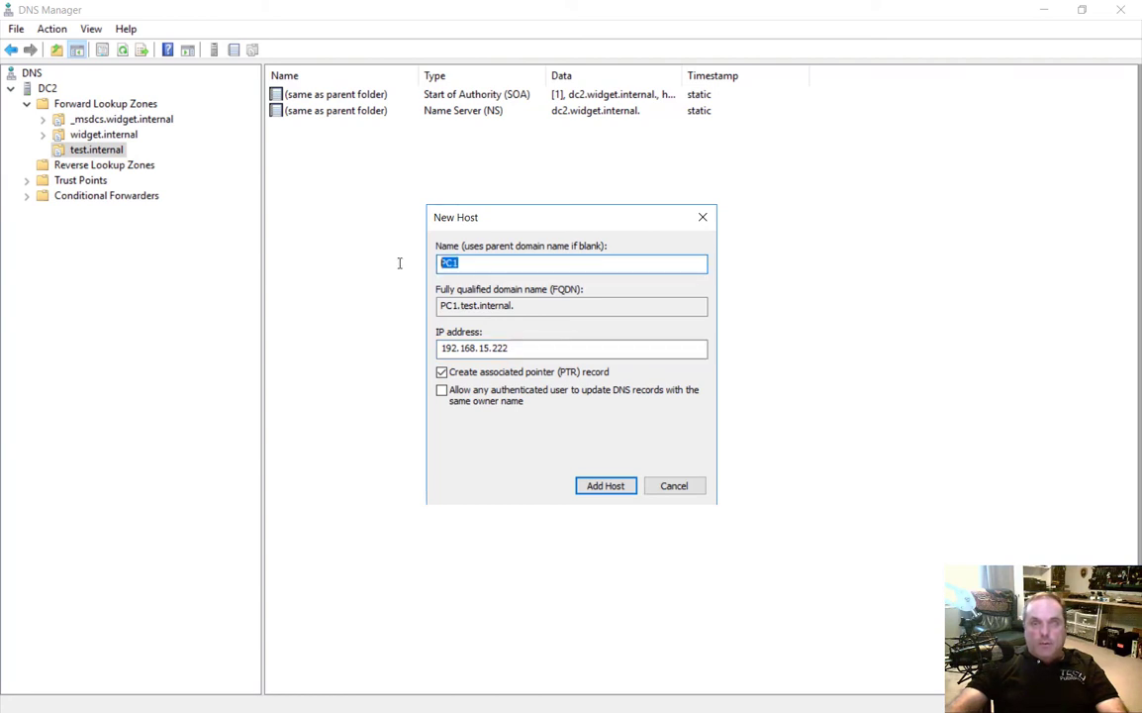
click(561, 347)
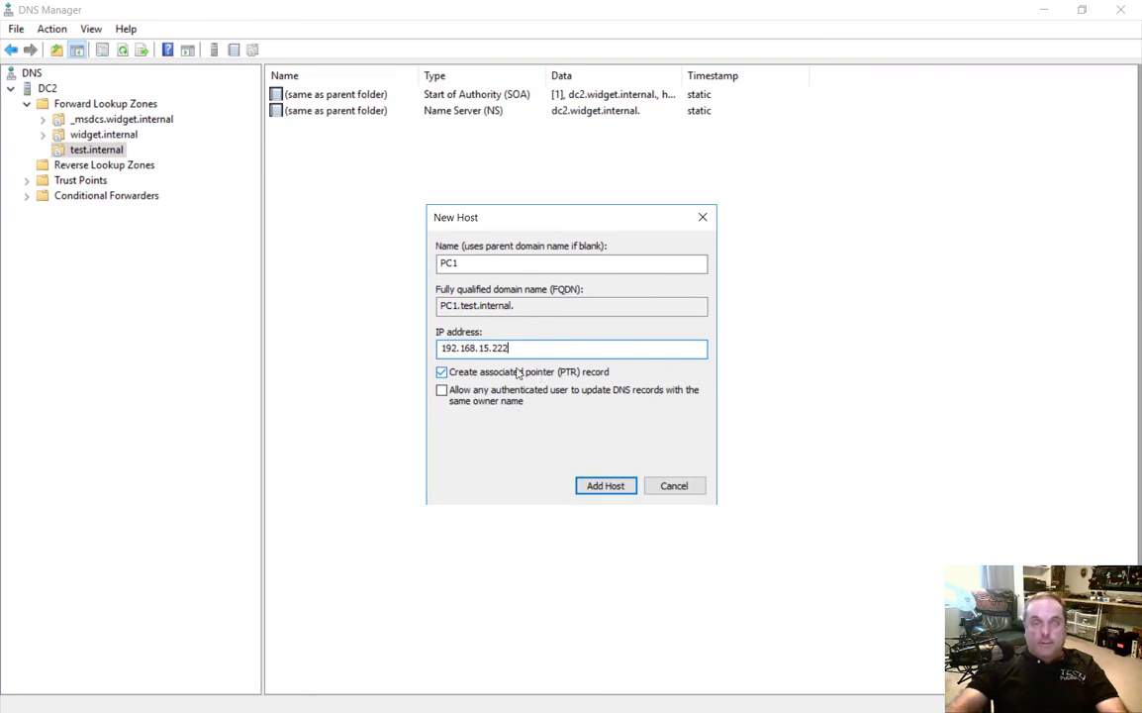
click(442, 372)
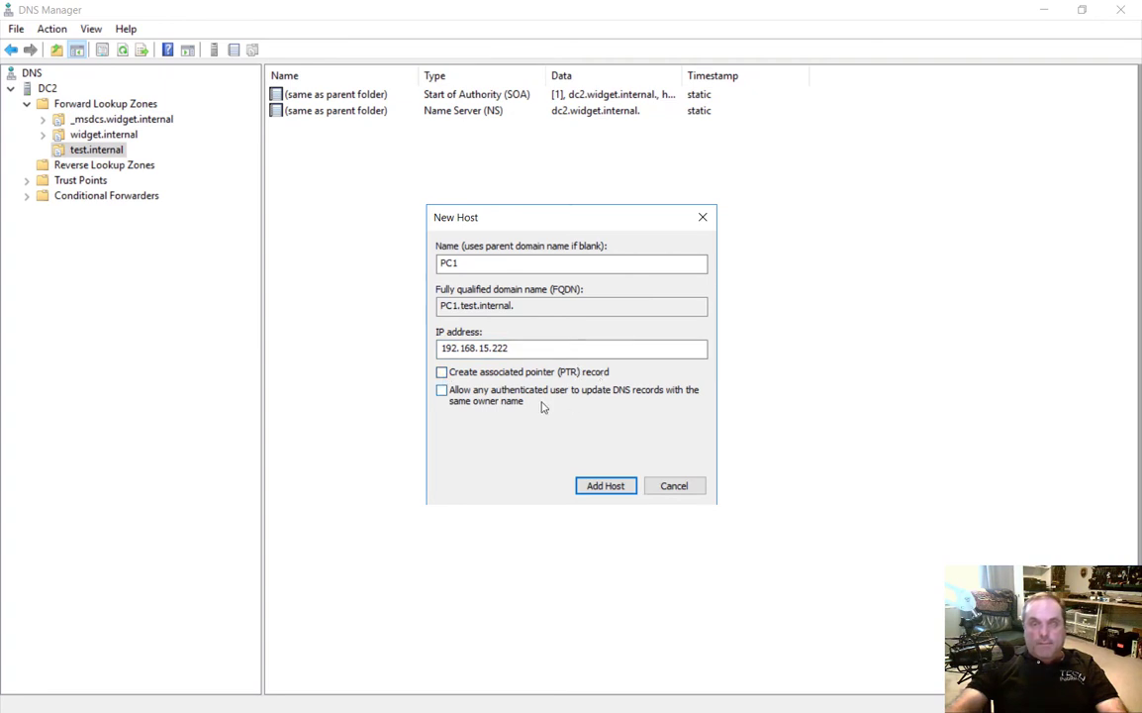
Add host PC1 (192.168.15.222) to test.internal, dismiss the confirmation, and close the dialog.
click(605, 486)
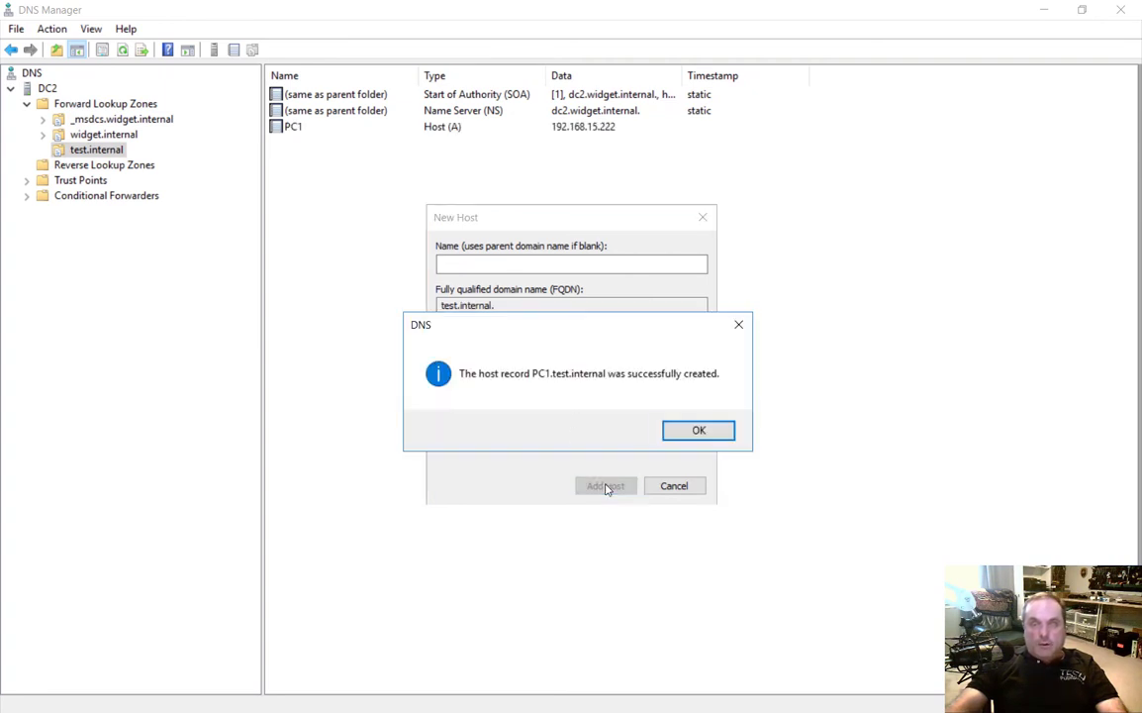
click(699, 429)
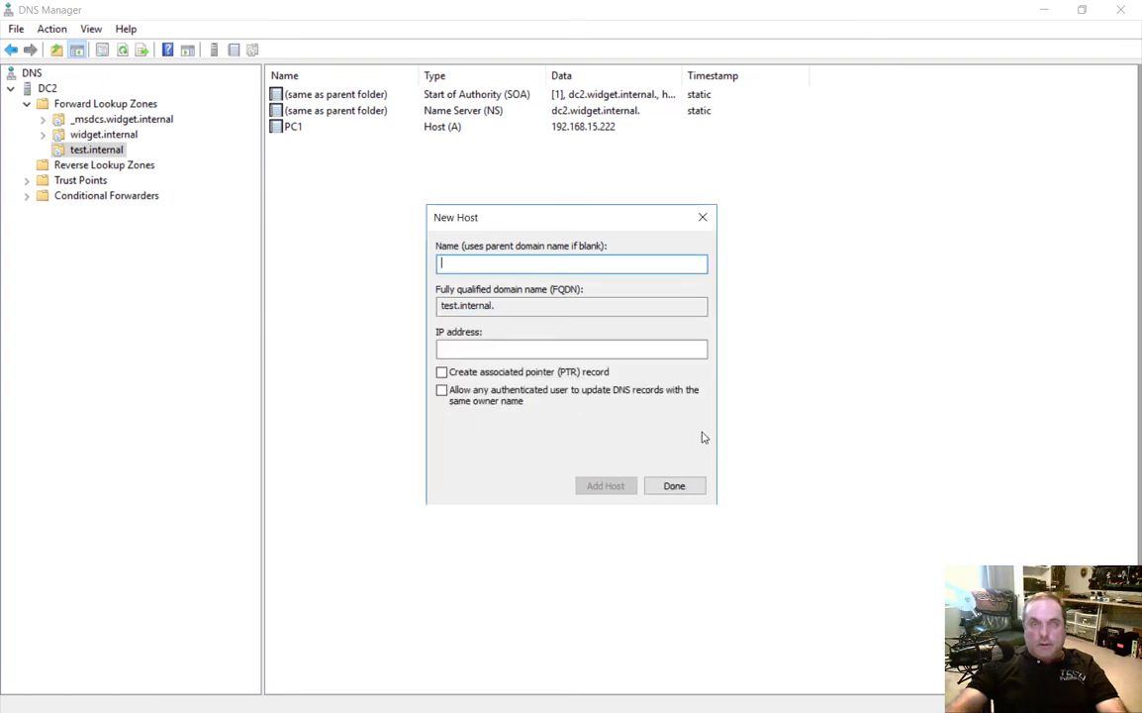
click(676, 486)
click(294, 129)
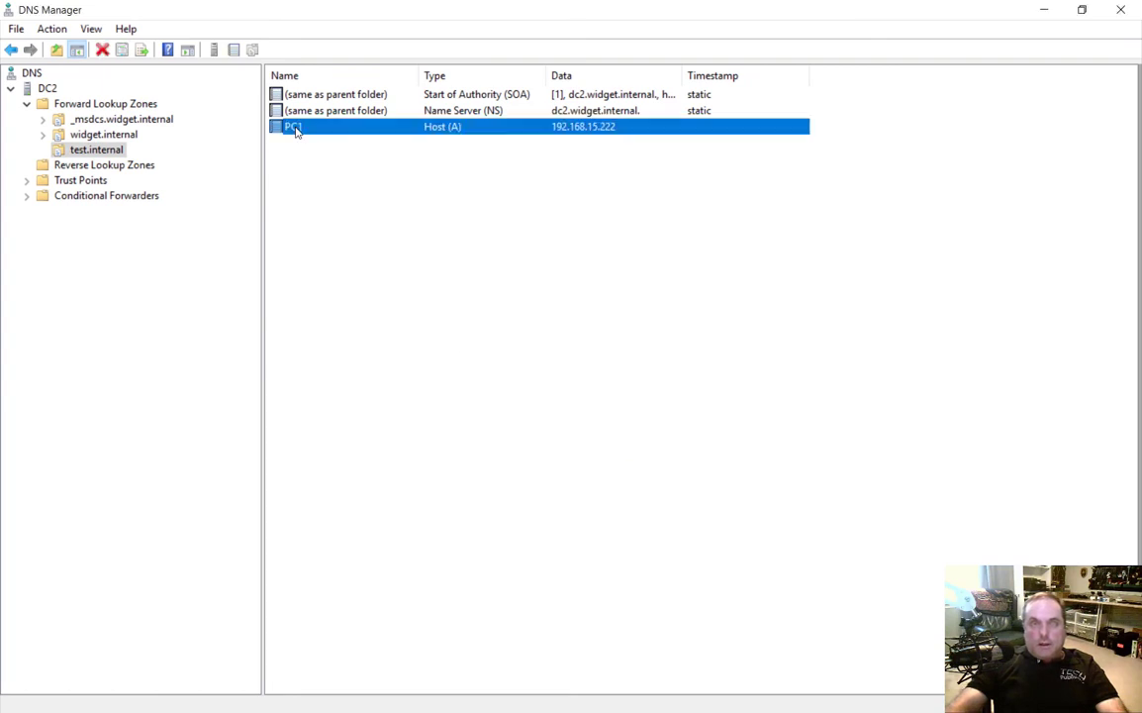
click(430, 235)
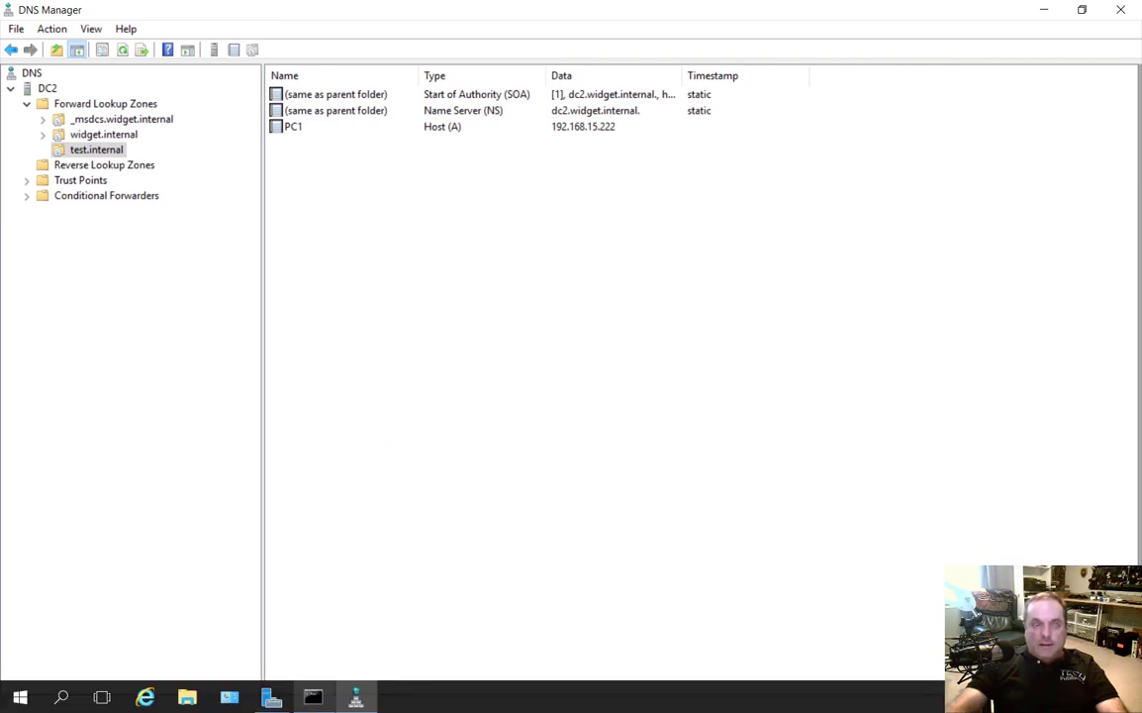
Bring Command Prompt forward and clear its screen with cls.
click(313, 698)
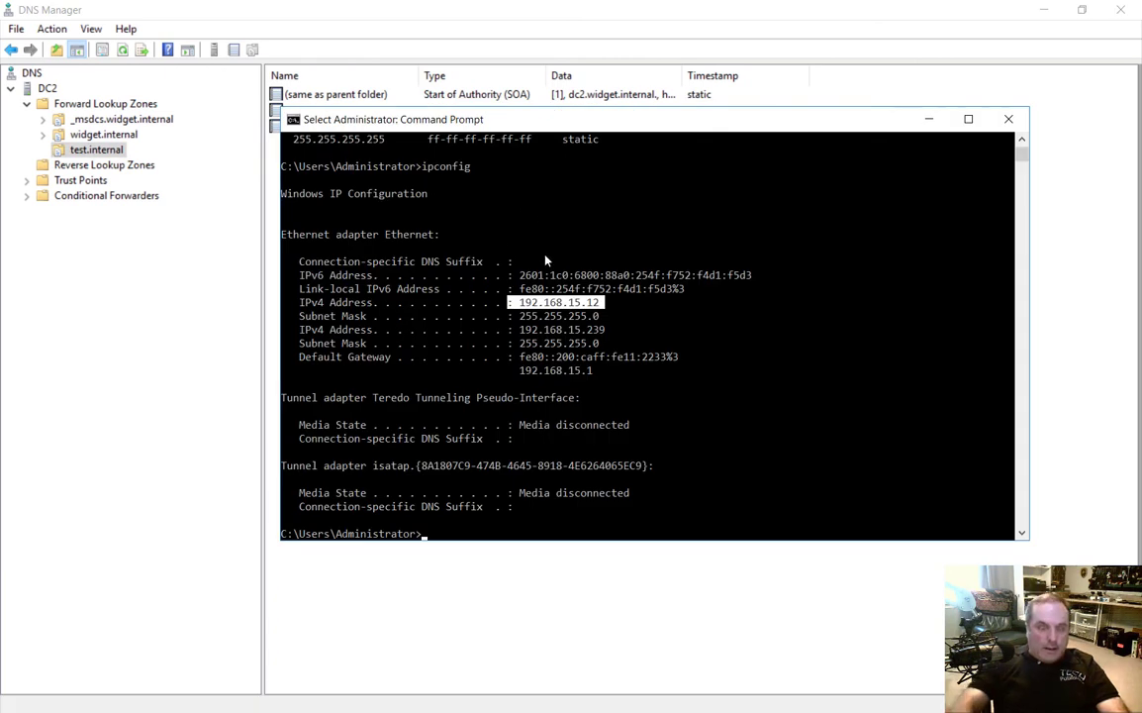
text(cls)
key(Return)
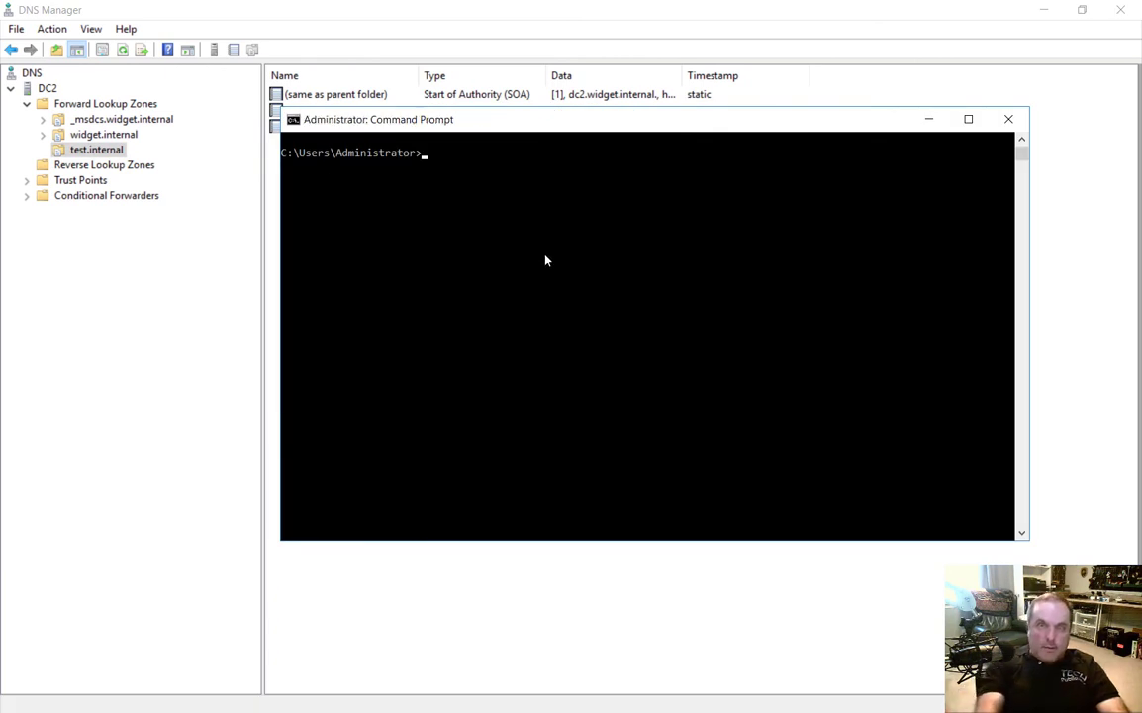
Ping pc1.test.internal, confirm it resolves to 192.168.15.222, and close Command Prompt.
text(ping )
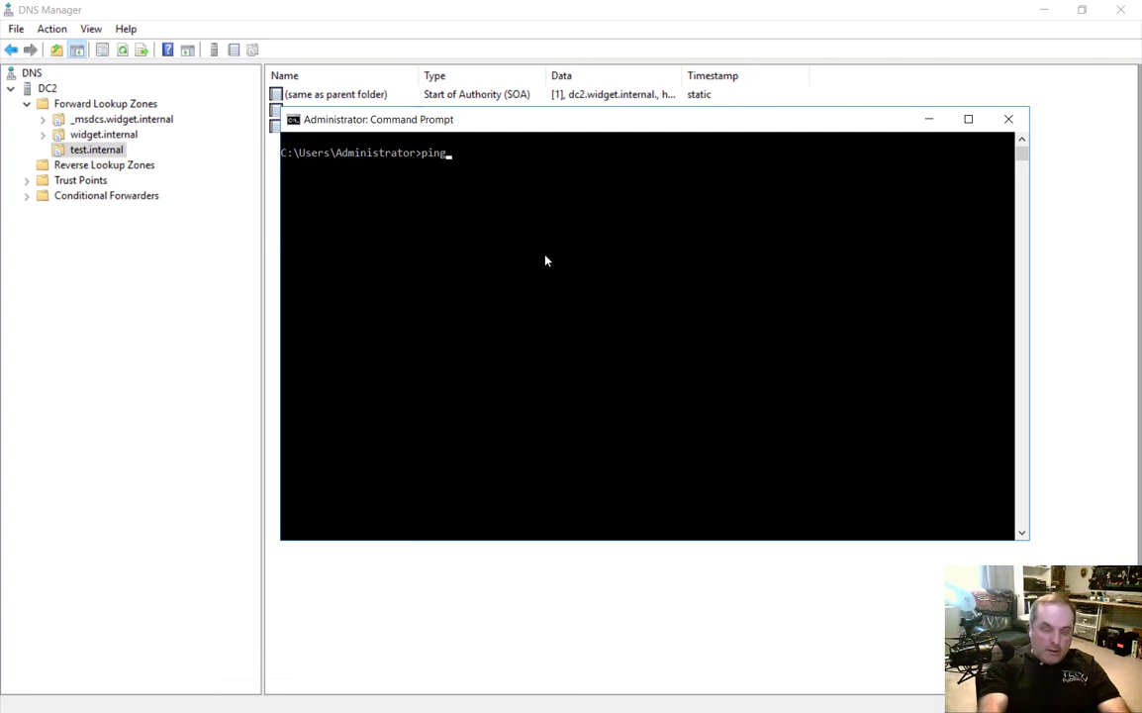
text(pc1)
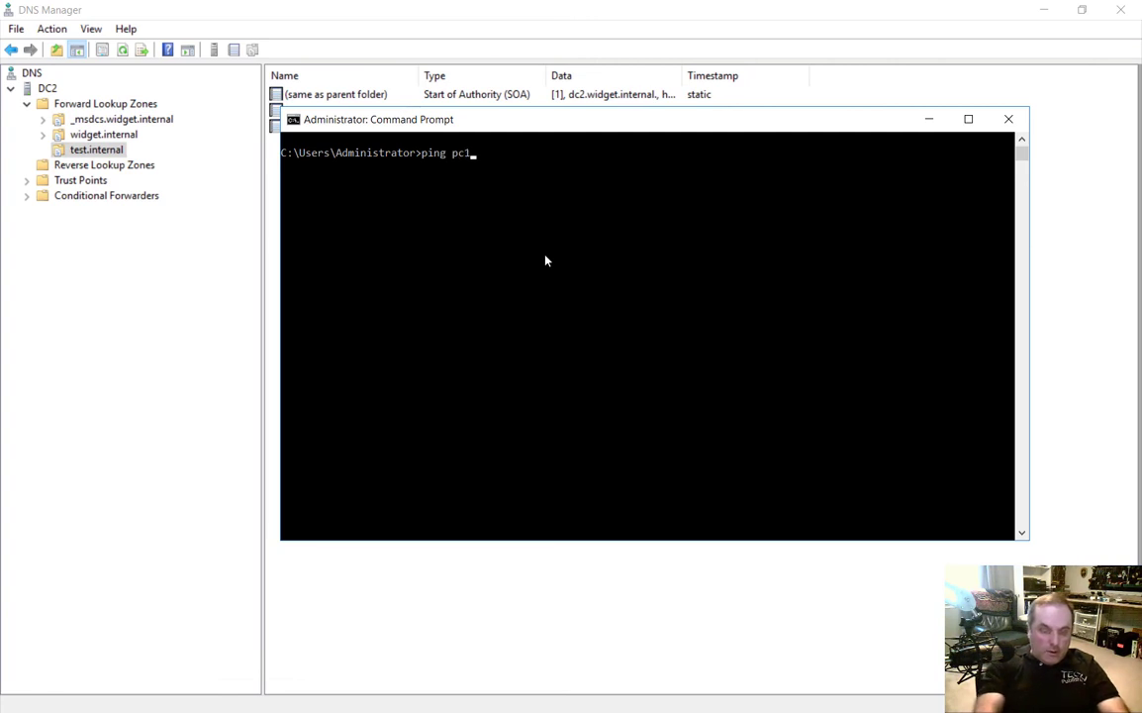
text(.test.i)
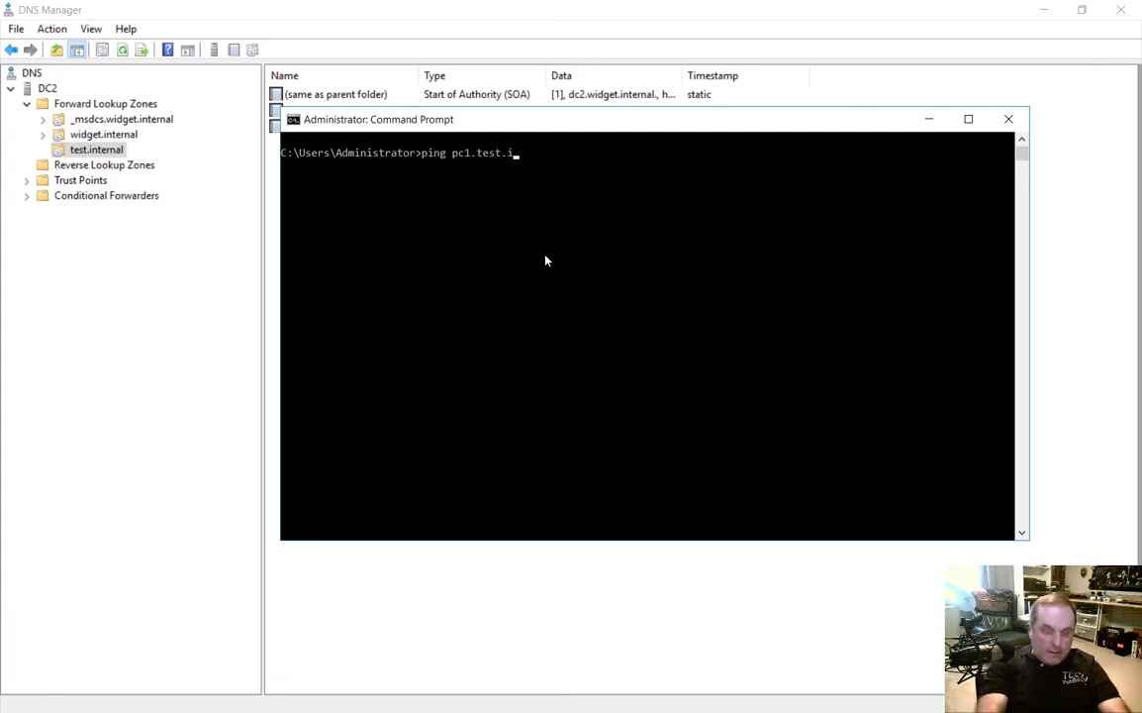
text(nternal)
key(Return)
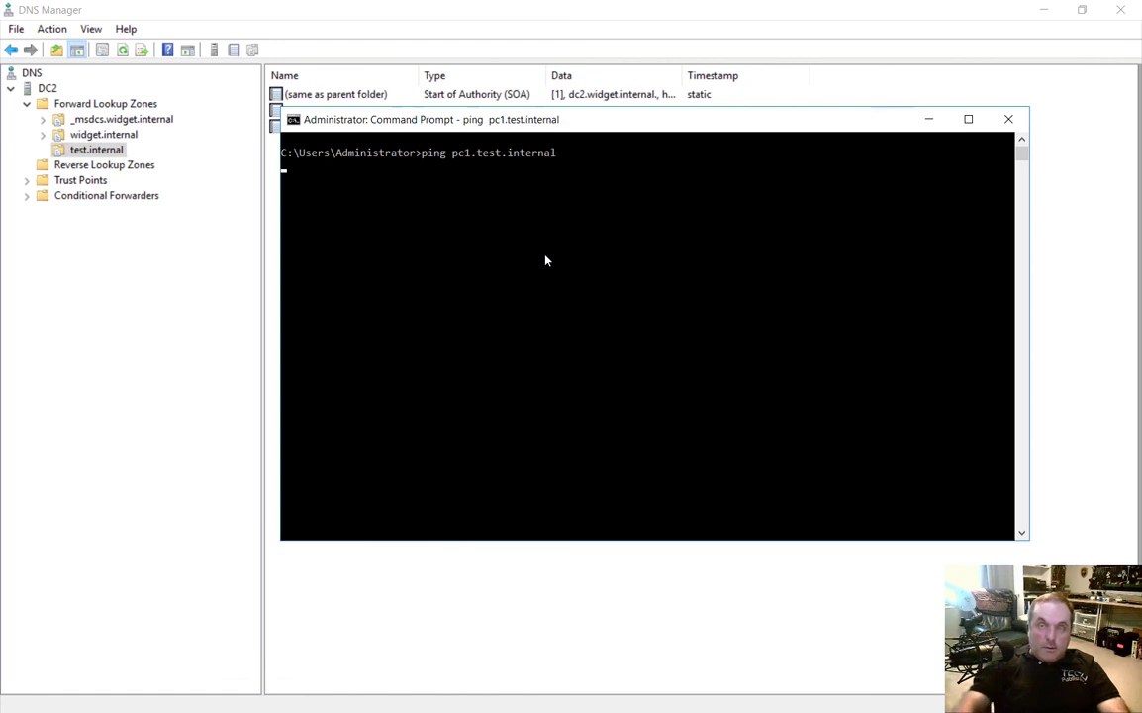
drag(446, 181, 510, 181)
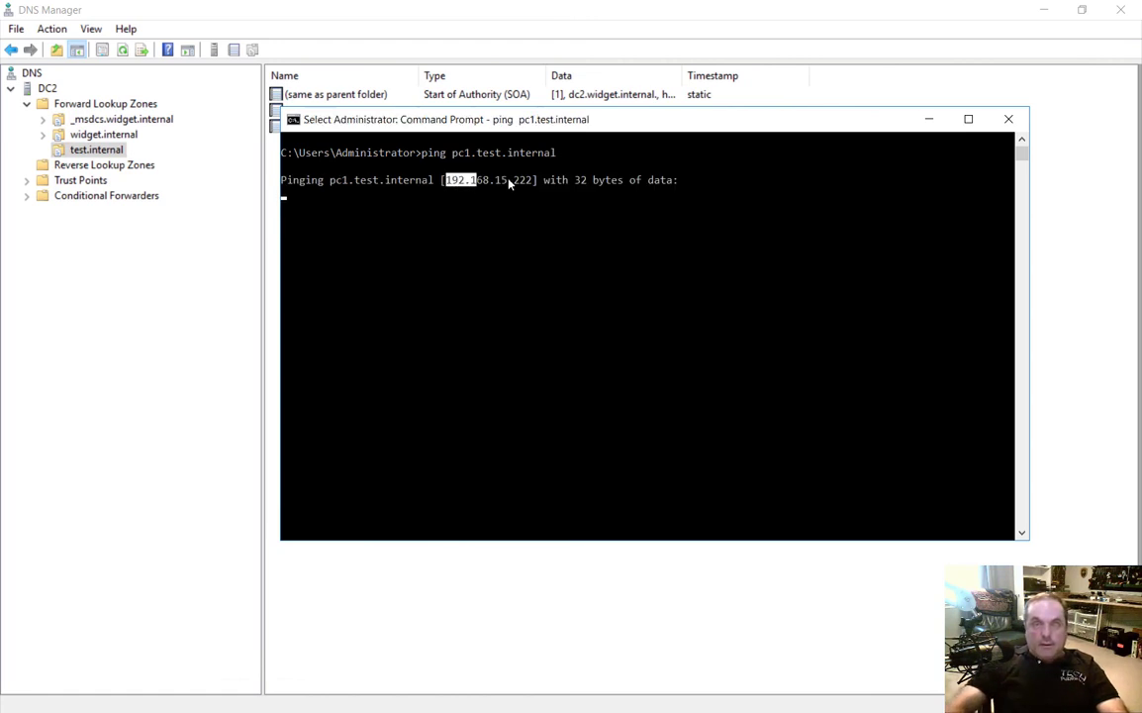
right_click(760, 291)
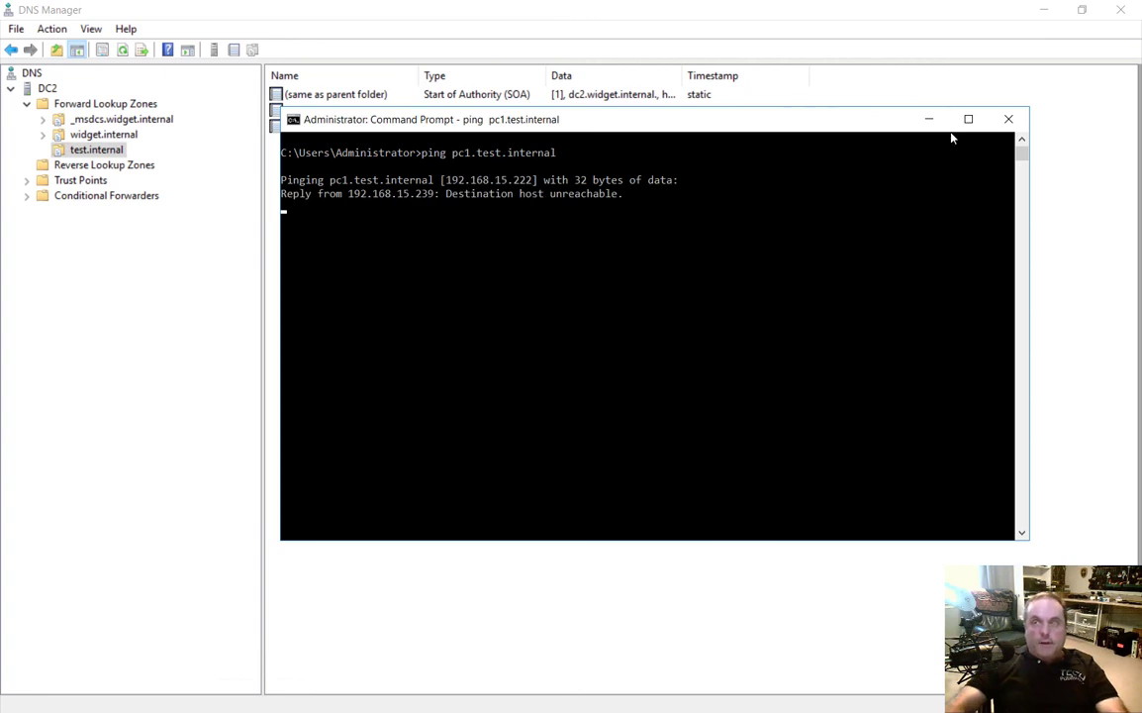
click(1006, 120)
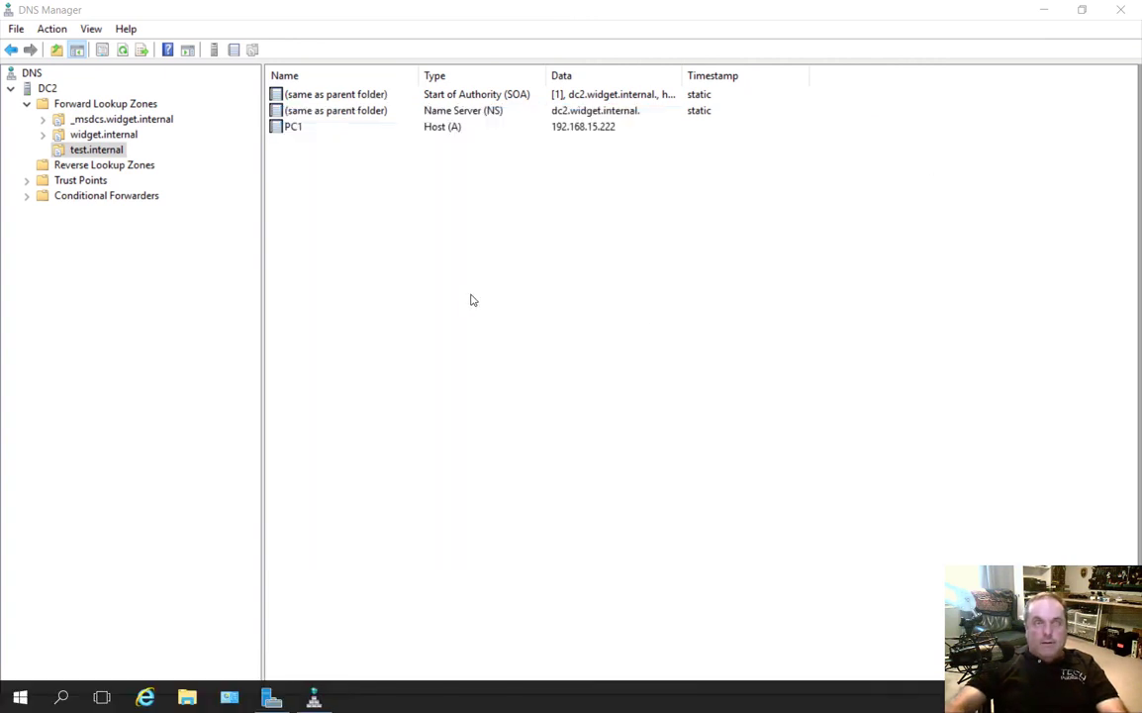